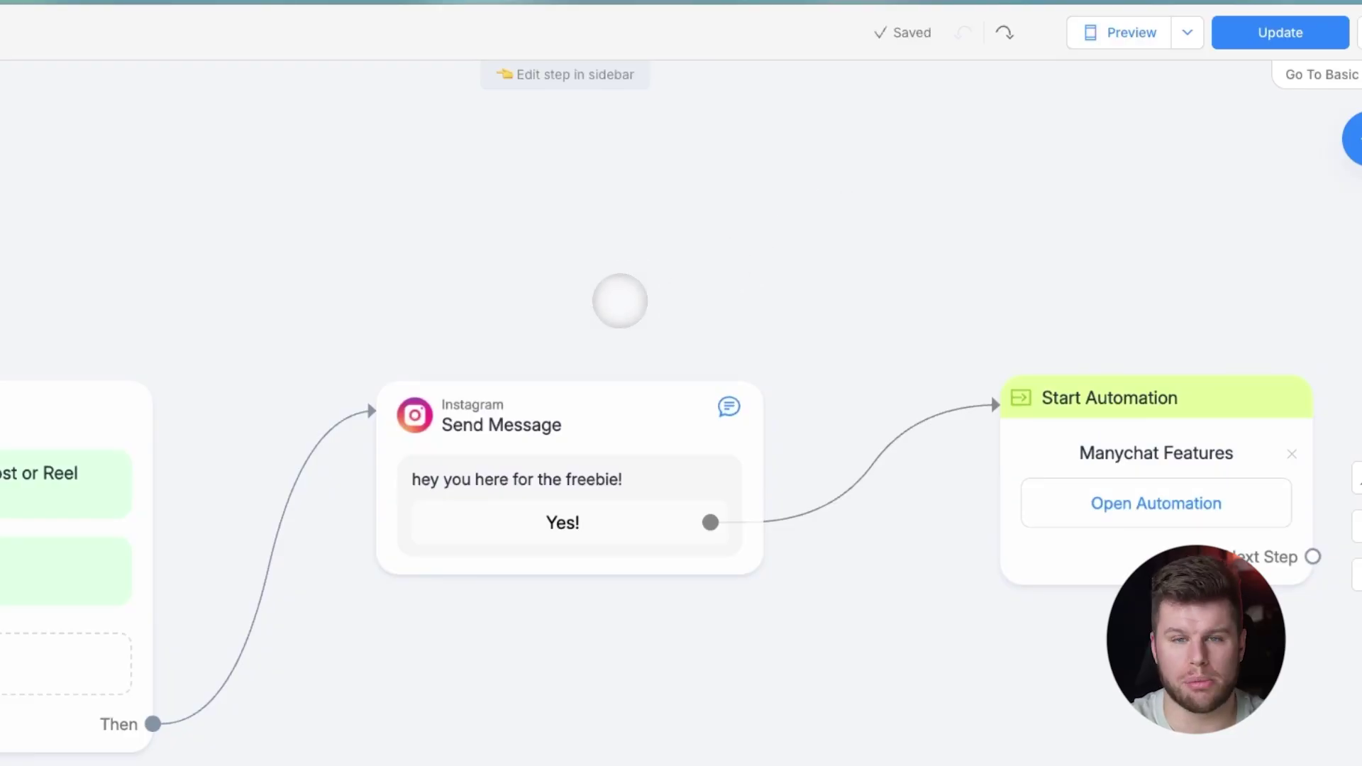
# - Disconnect the Yes! button from the existing Start Automation step and link it to a new Start Automation step
pyautogui.click(620, 301)
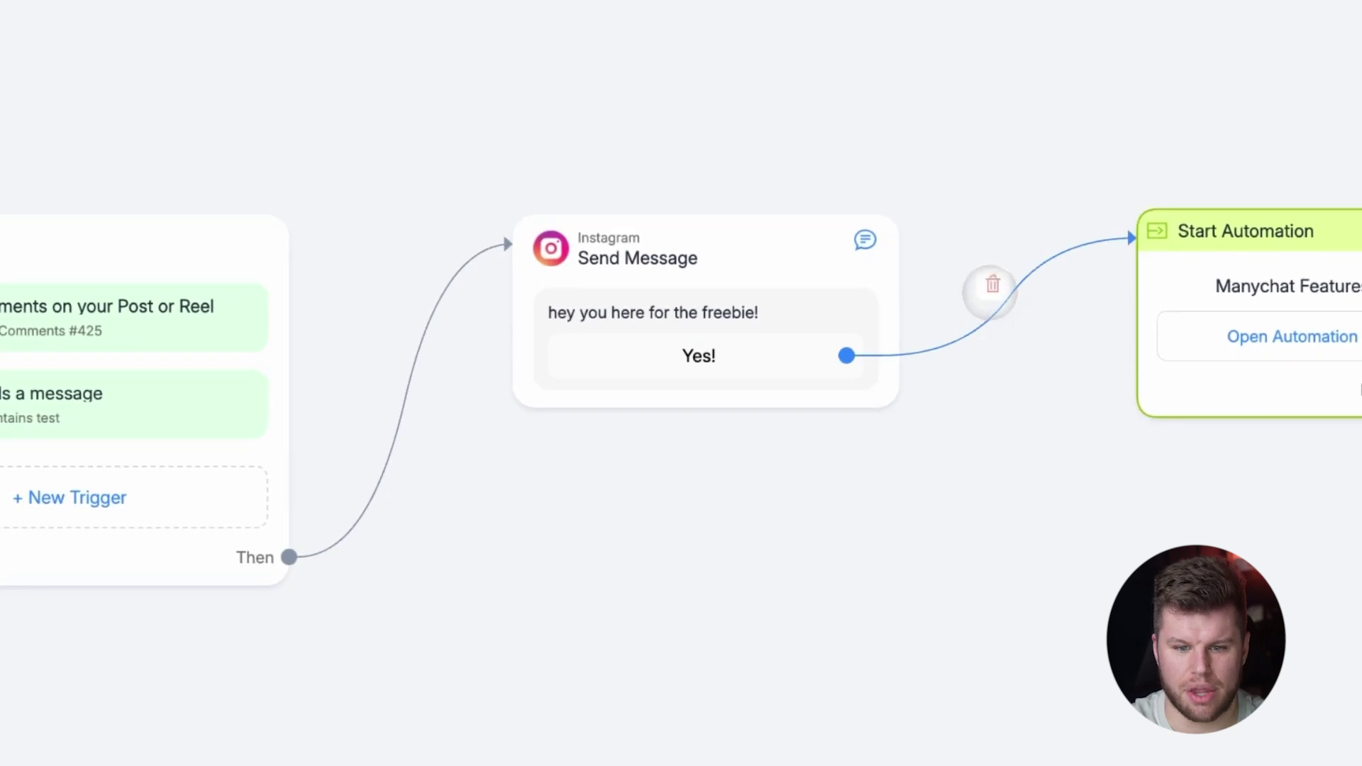
pyautogui.click(925, 351)
pyautogui.moveTo(878, 346); pyautogui.dragTo(906, 586)
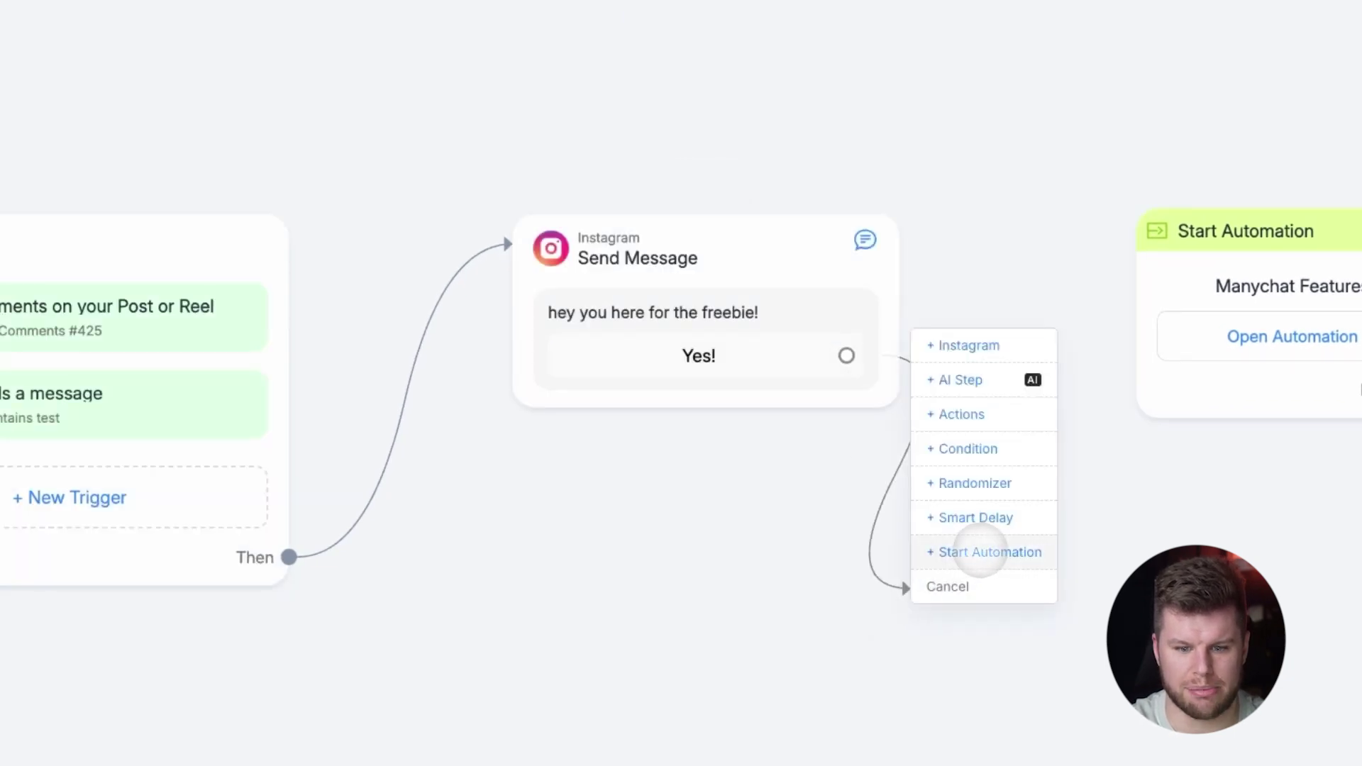
pyautogui.click(979, 552)
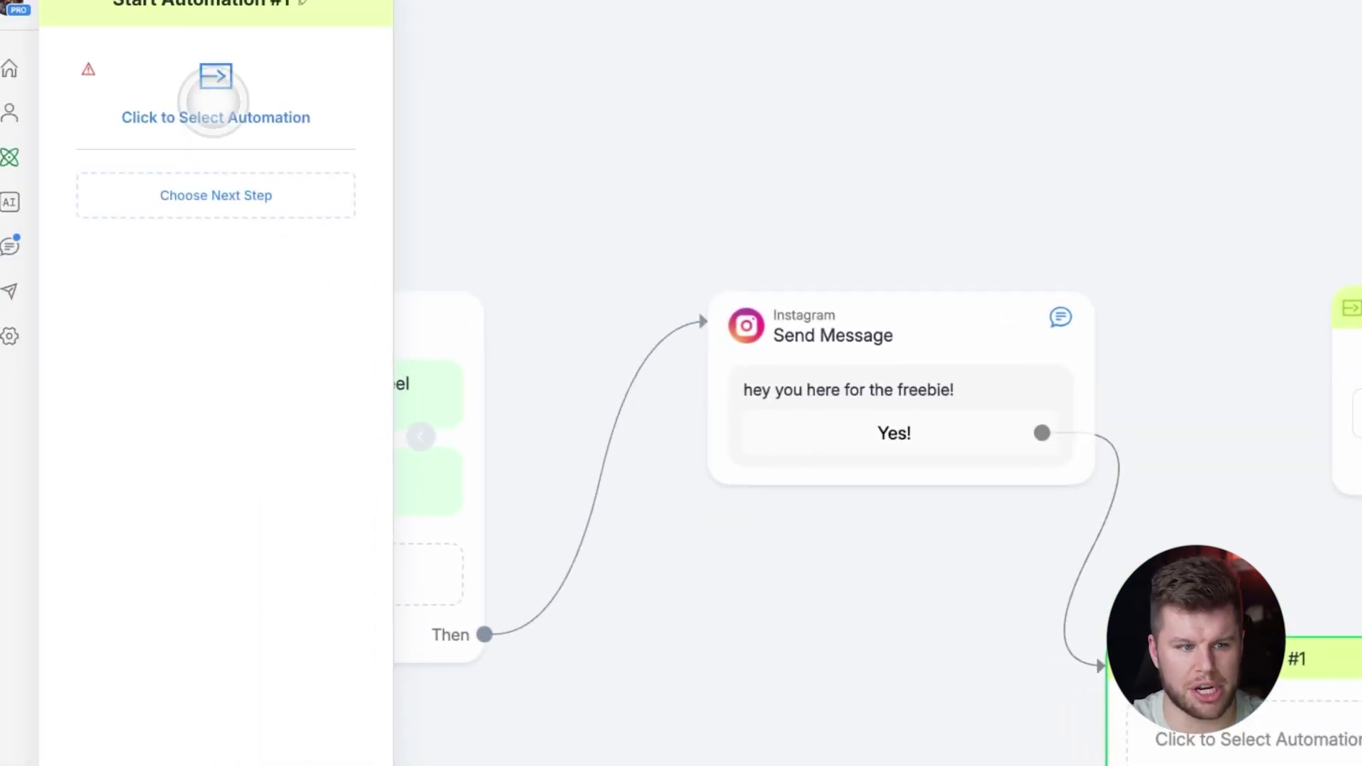
# - Set the new Start Automation step to launch the Manychat Features automation
pyautogui.click(208, 103)
pyautogui.scroll(-3, 529, 245)
pyautogui.click(541, 605)
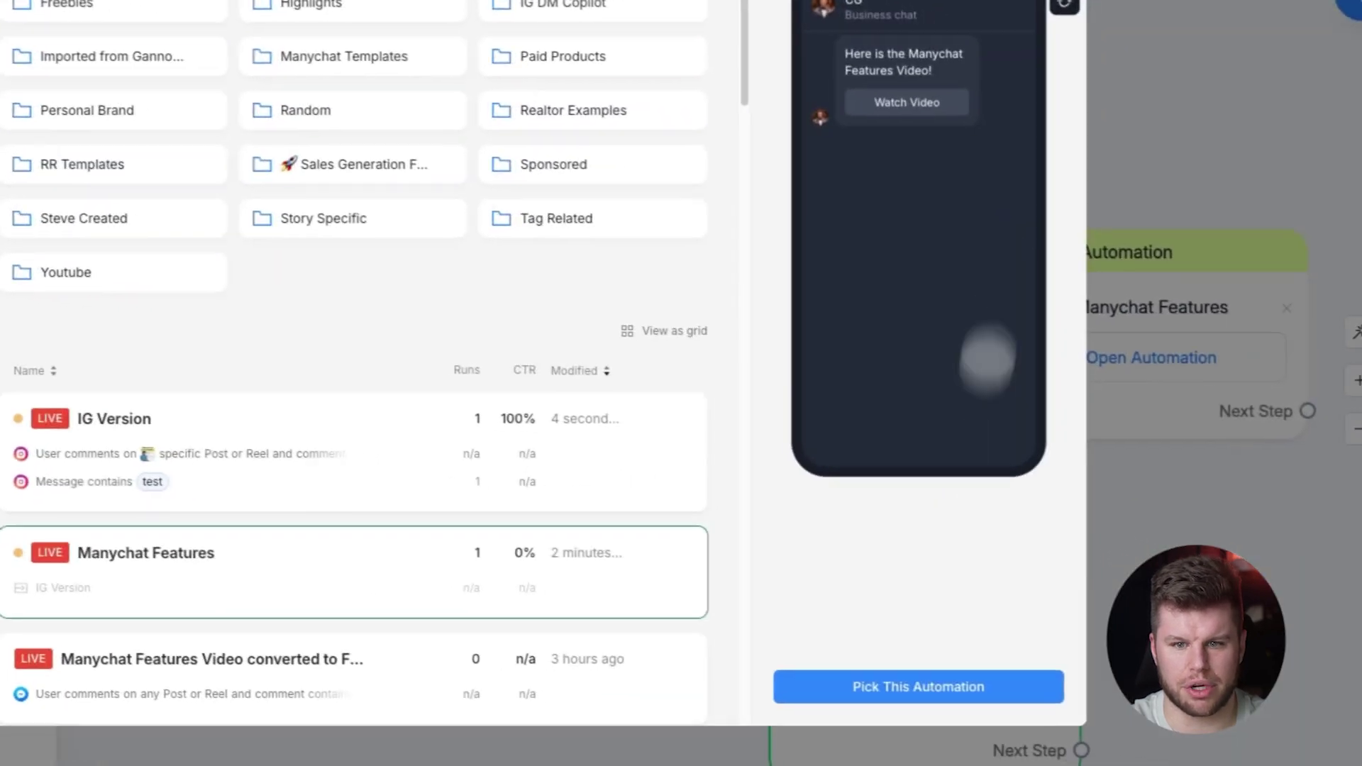
pyautogui.click(920, 683)
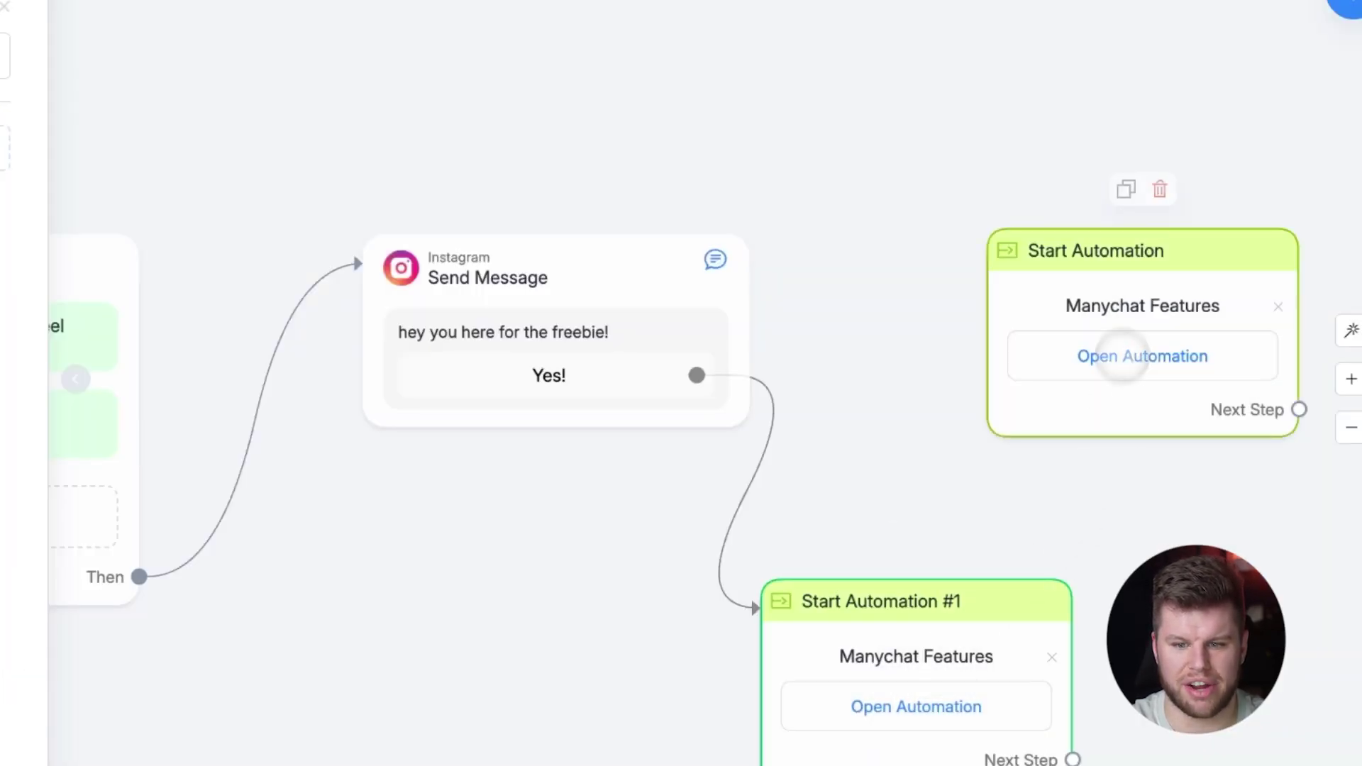
# - Delete the old Start Automation step and move the new one up beside the Instagram Send Message step
pyautogui.click(1161, 189)
pyautogui.click(735, 40)
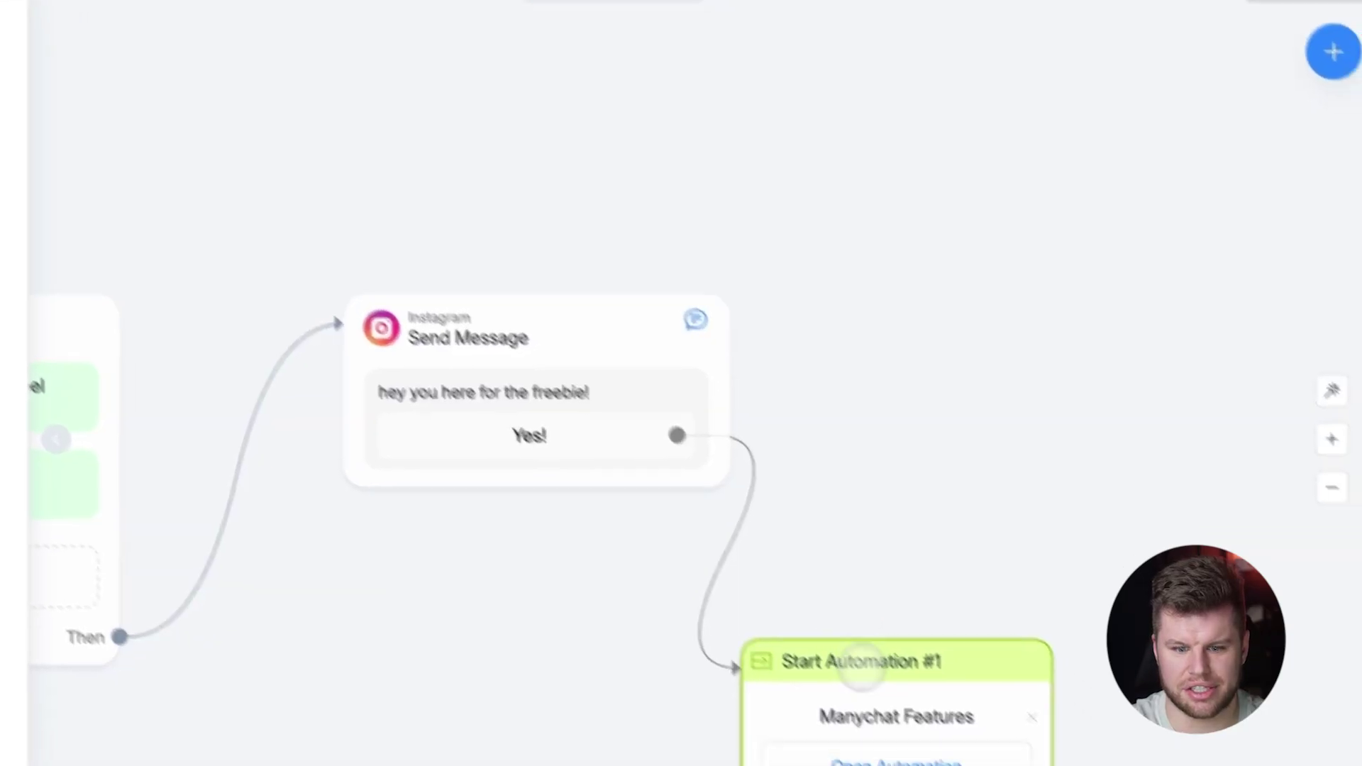
pyautogui.moveTo(873, 601); pyautogui.dragTo(1005, 256)
pyautogui.click(1242, 33)
pyautogui.moveTo(794, 257); pyautogui.dragTo(902, 264)
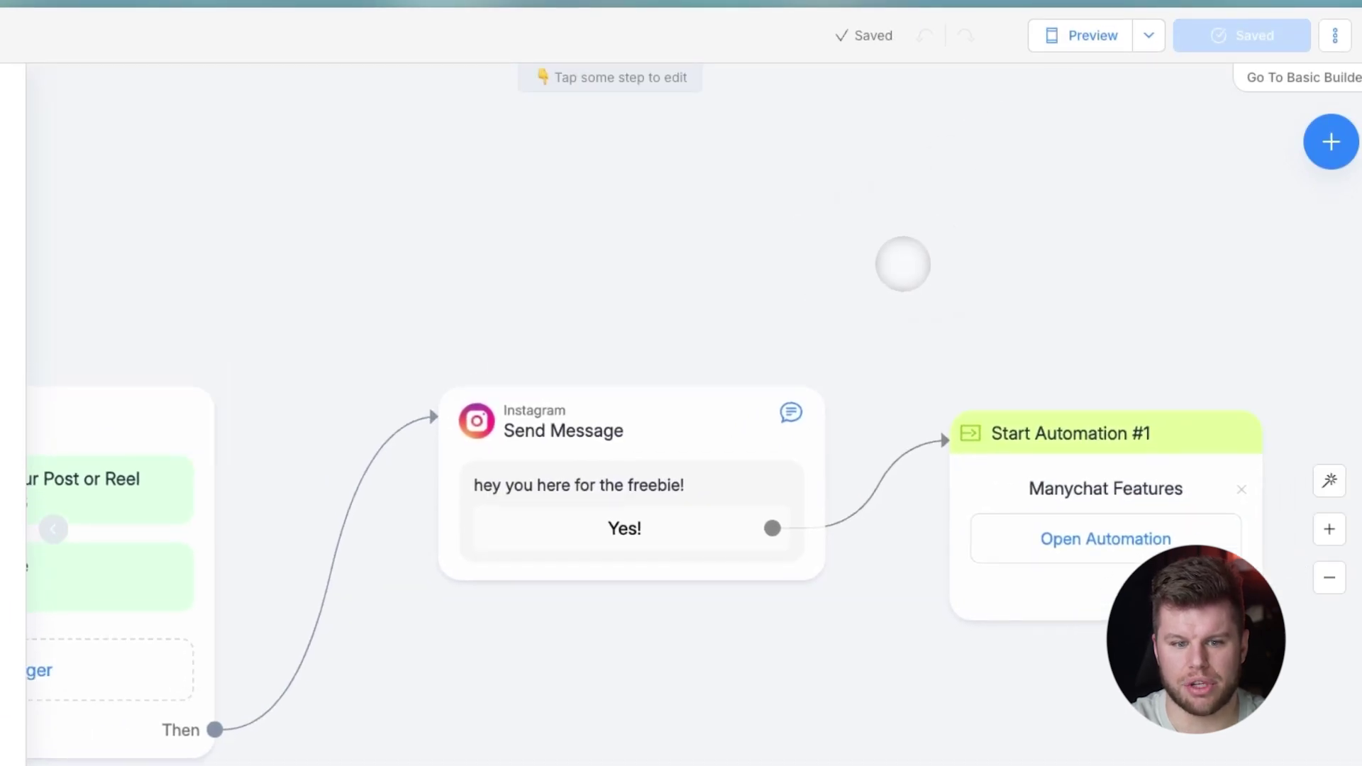
# - Add the system field check Opted-in for Instagram to the empty Condition #1 step
pyautogui.moveTo(639, 460)
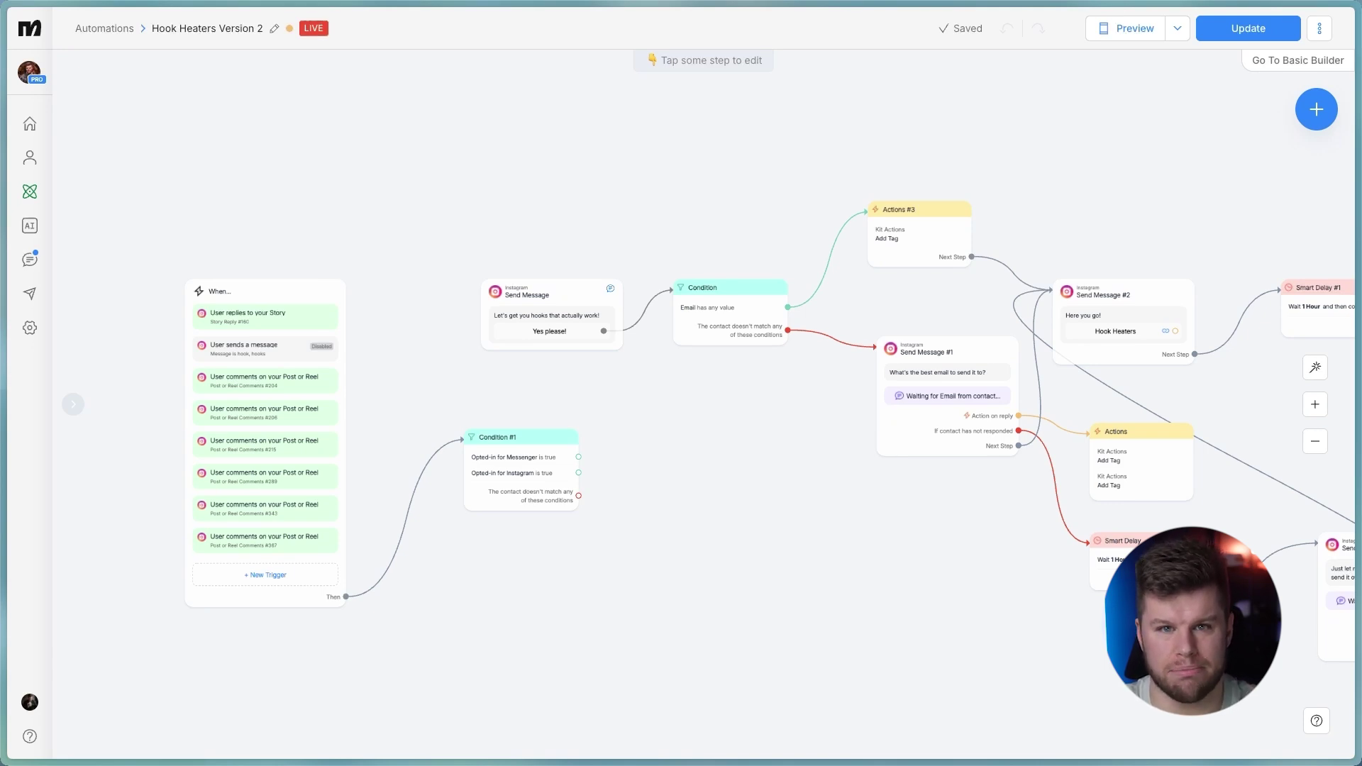
pyautogui.click(652, 259)
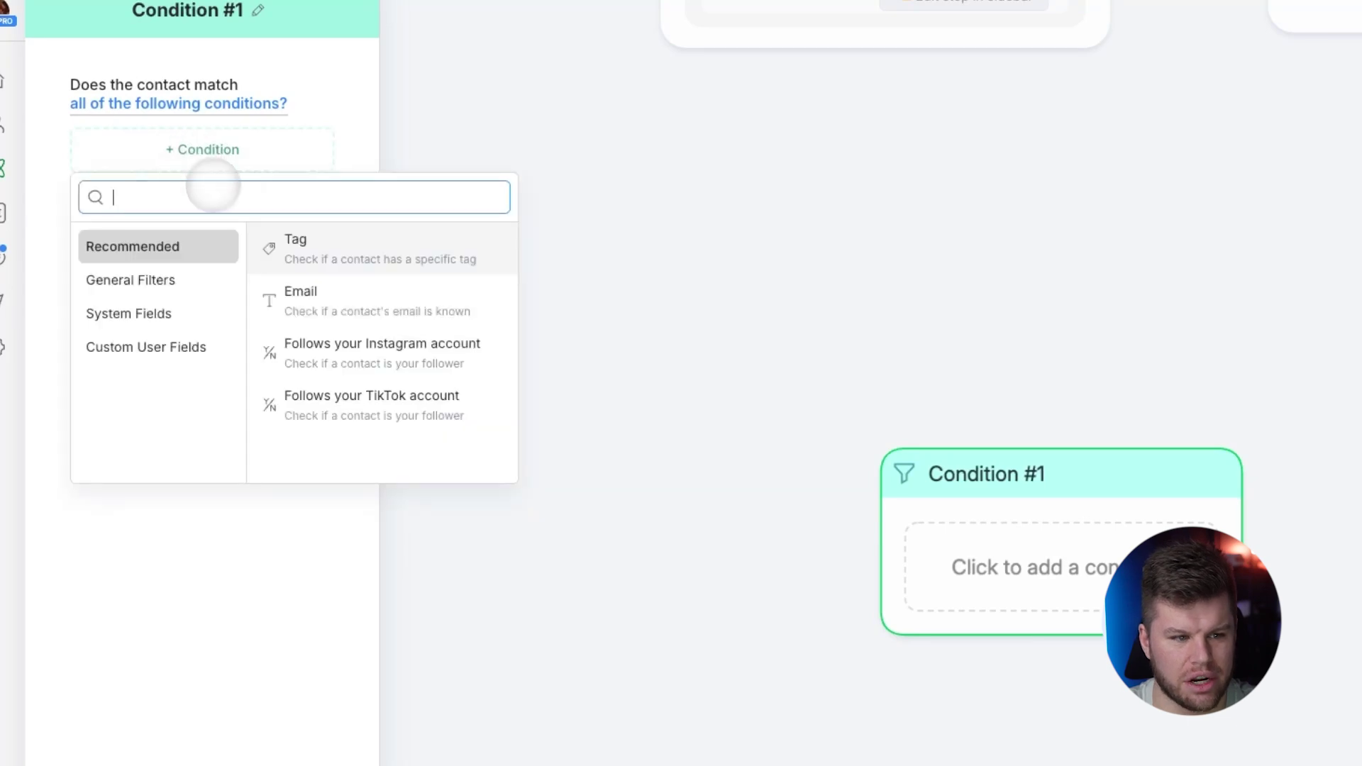
pyautogui.write('opt')
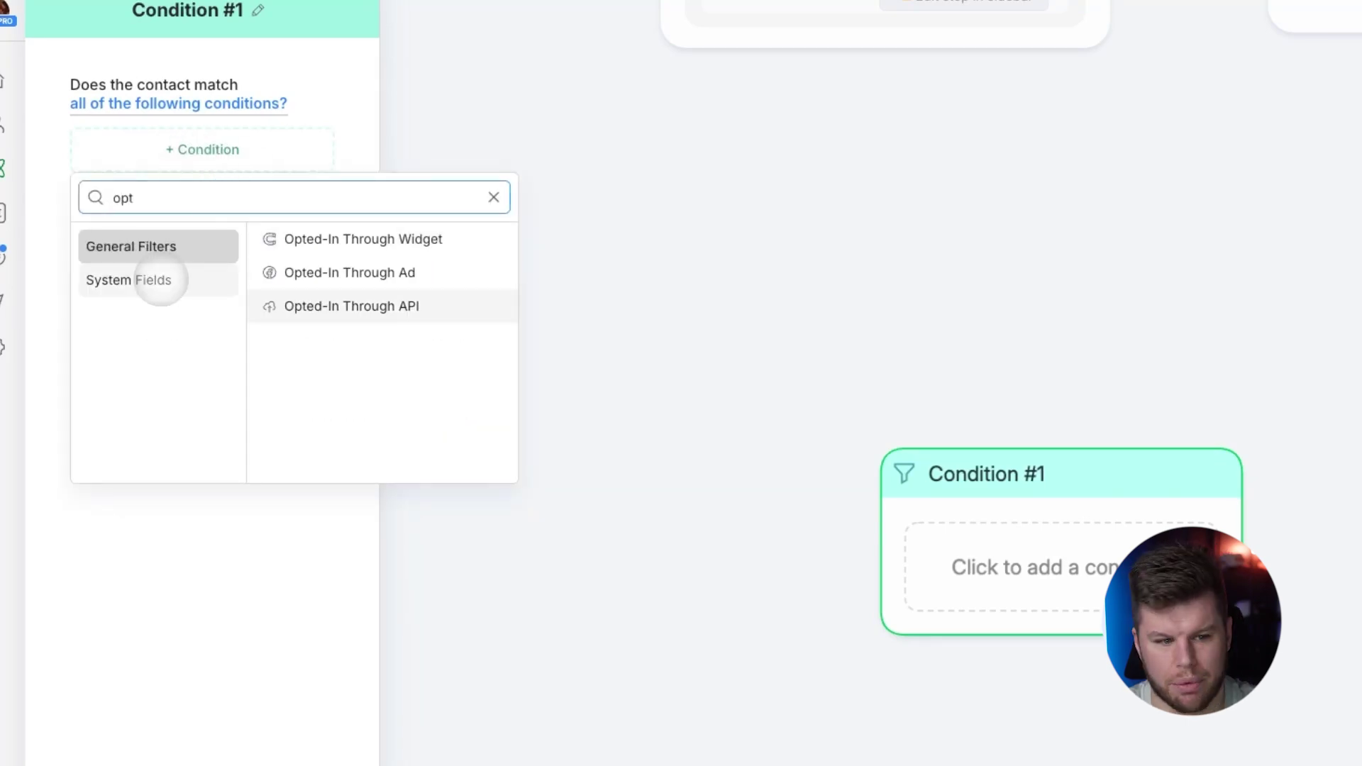
pyautogui.click(159, 280)
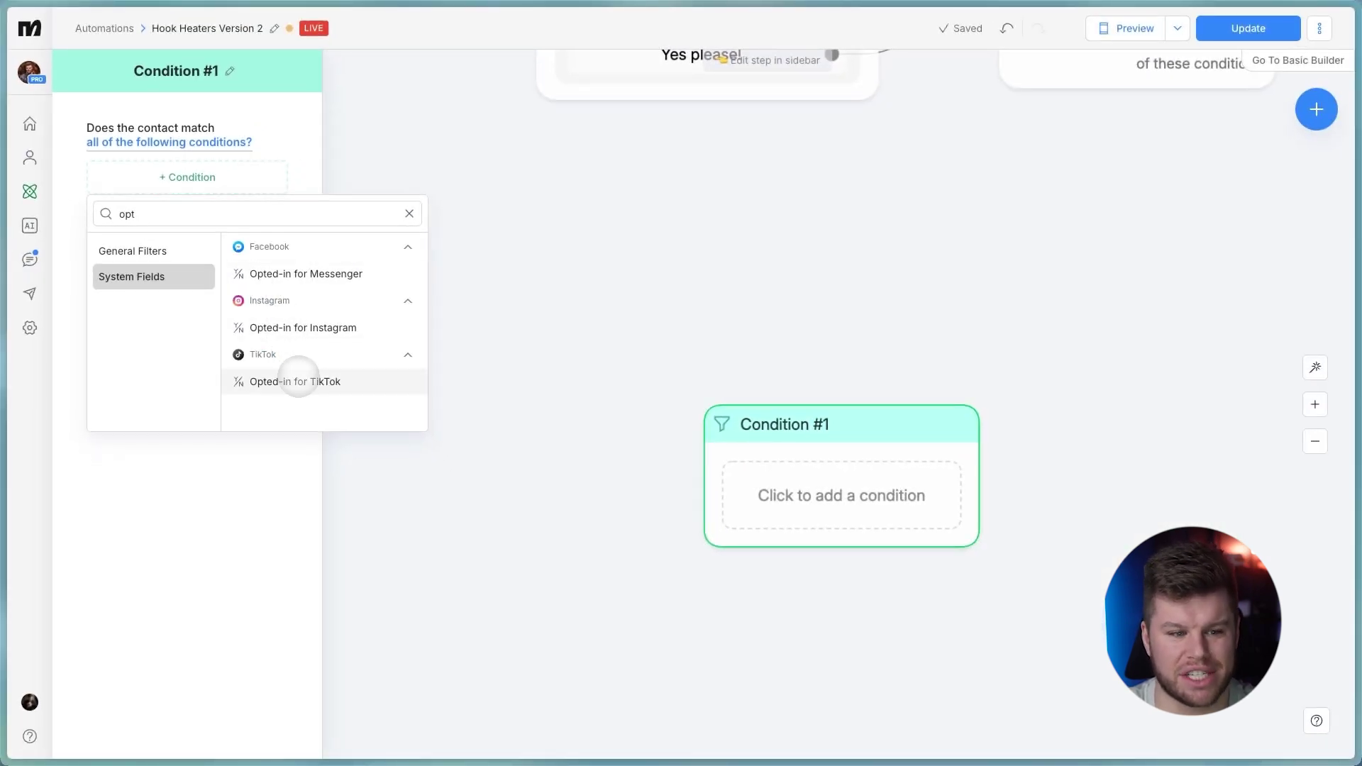
pyautogui.click(303, 328)
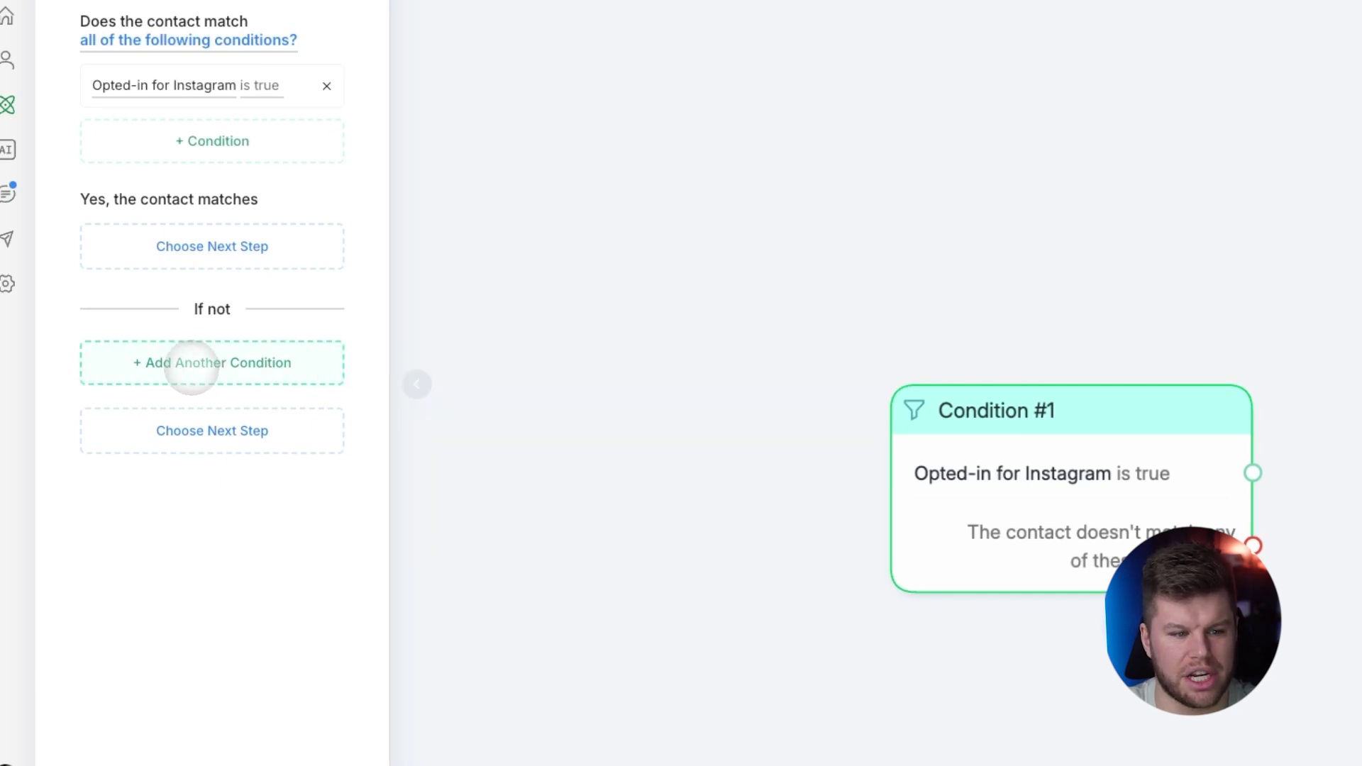
# - Add another condition branch to Condition #1 that checks the system field Opted-in for Messenger
pyautogui.click(192, 365)
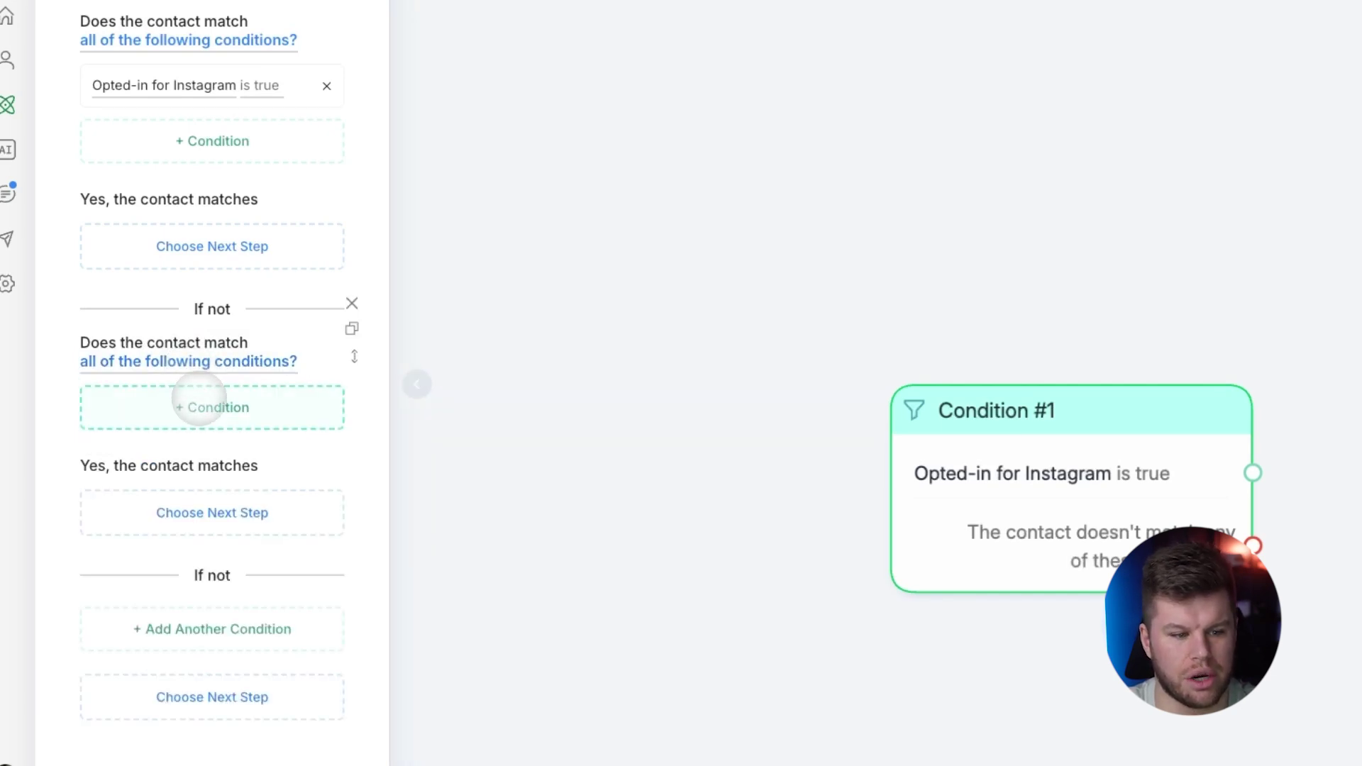
pyautogui.click(197, 407)
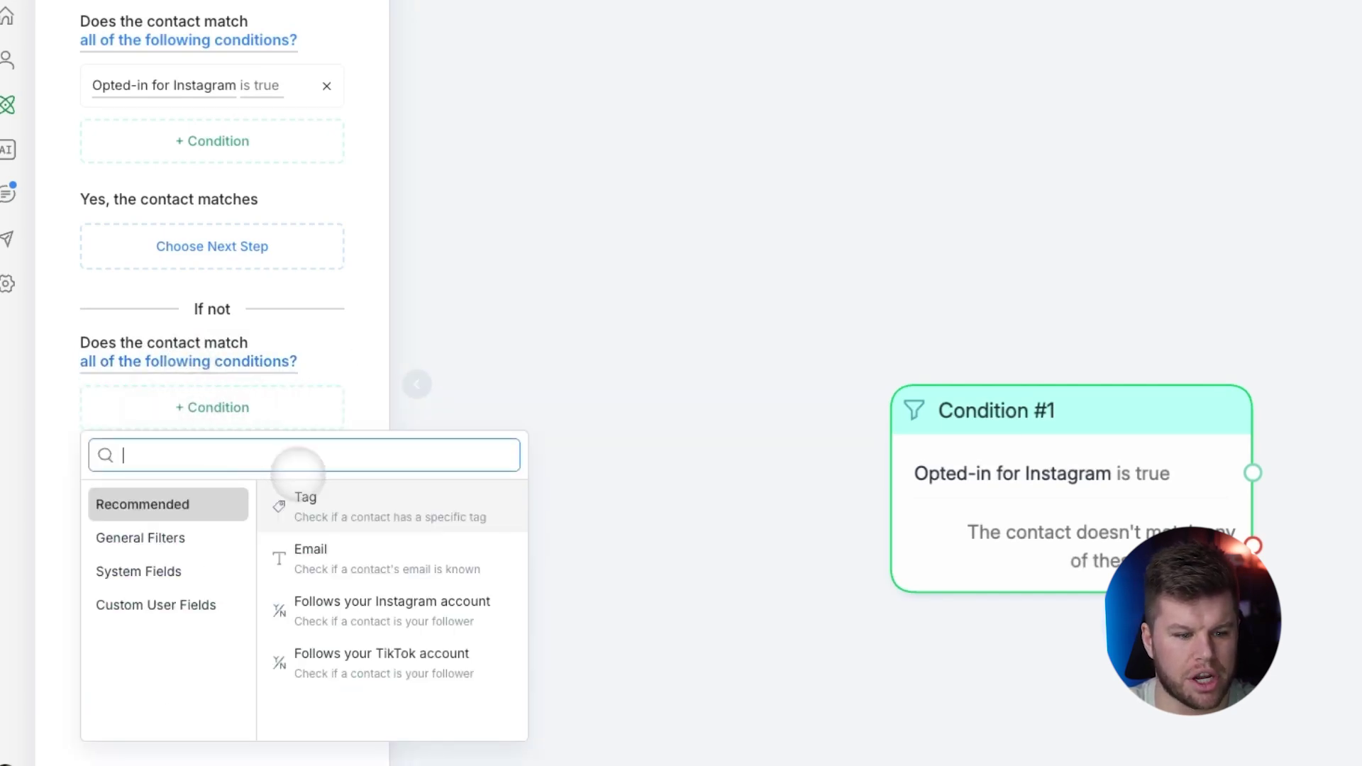
pyautogui.write('opt')
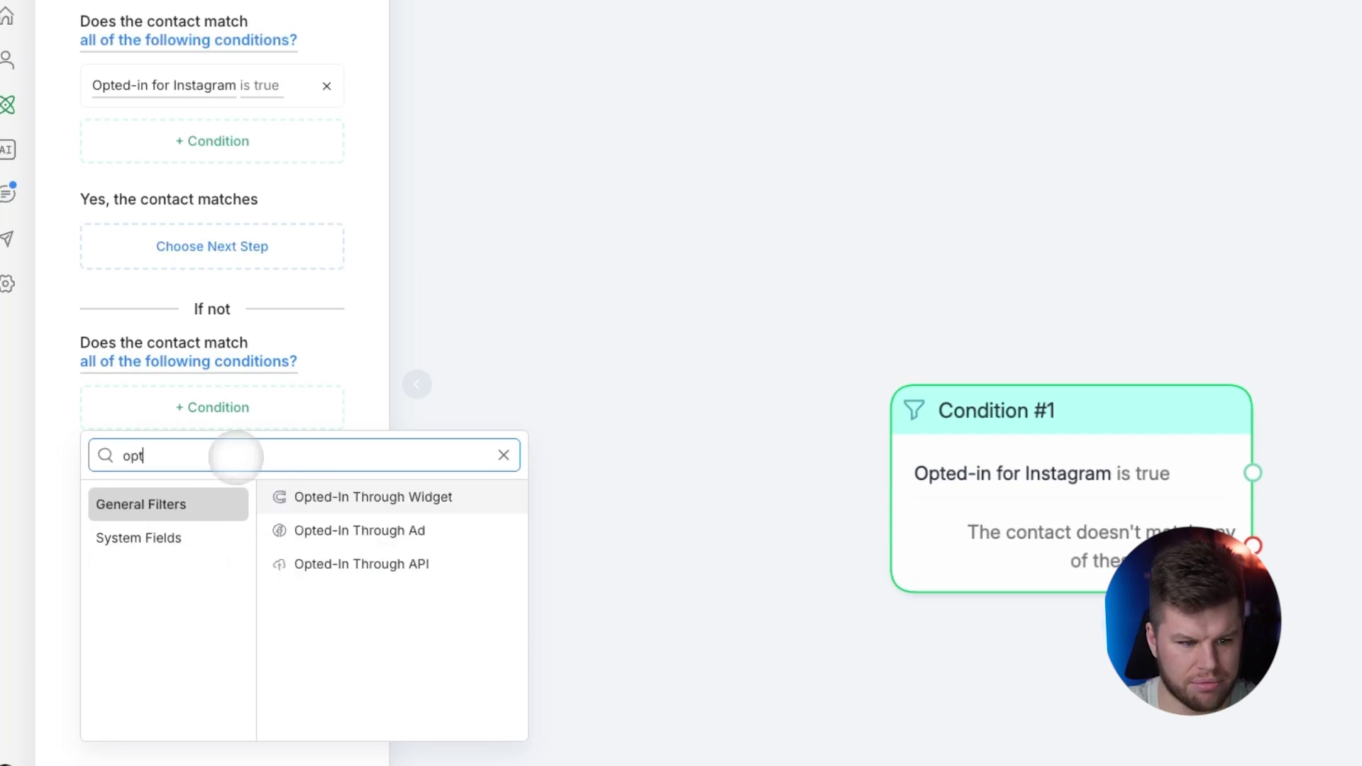
pyautogui.click(142, 537)
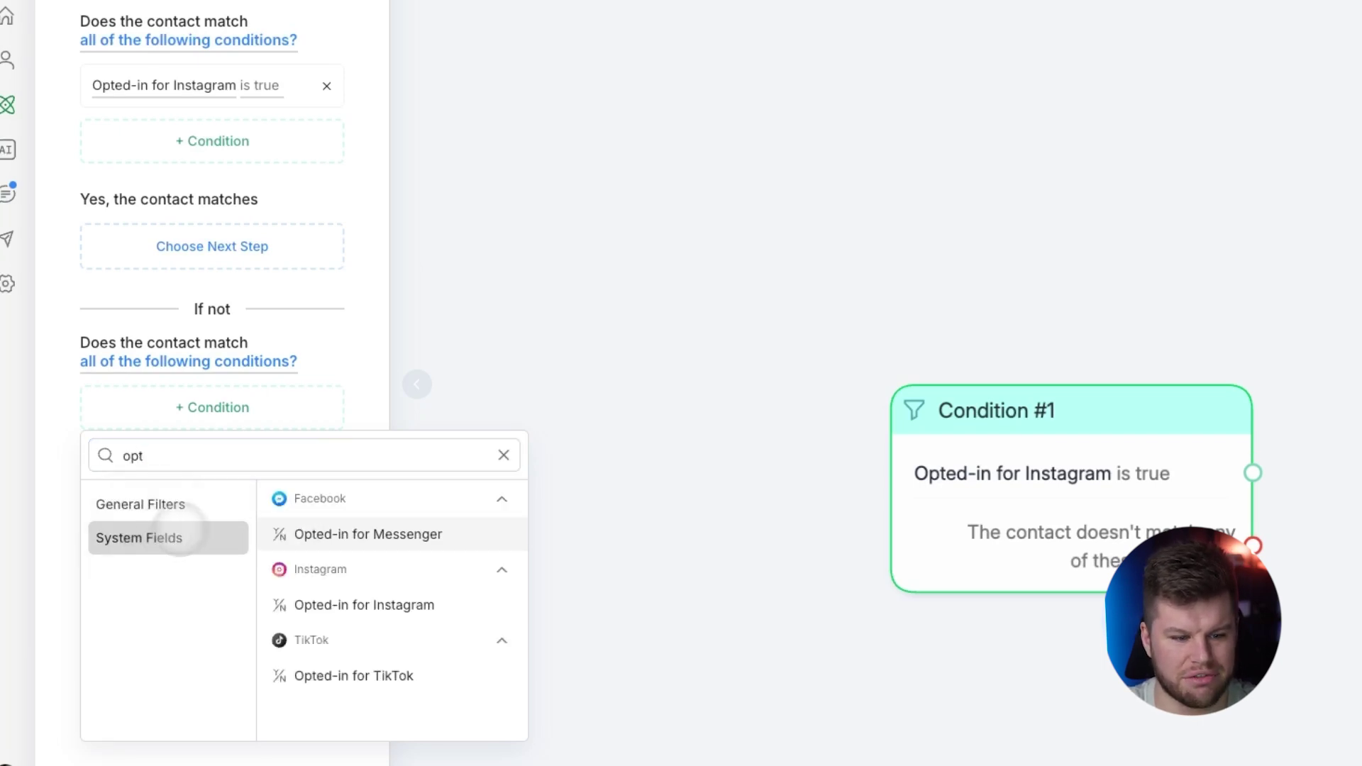
pyautogui.click(391, 535)
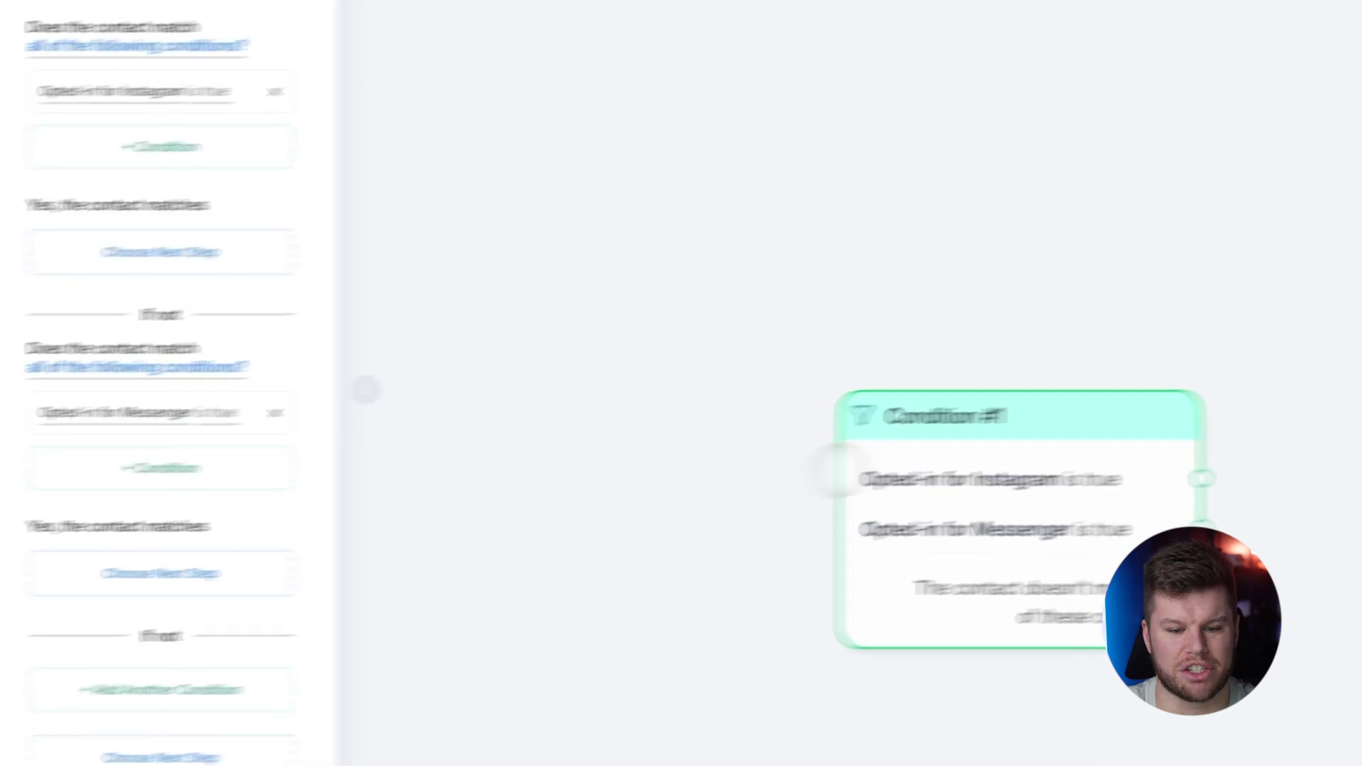
# - Connect the Opted-in for Instagram branch of Condition #1 to the Instagram Send Message step
pyautogui.scroll(-1, 787, 427)
pyautogui.scroll(2, 787, 442)
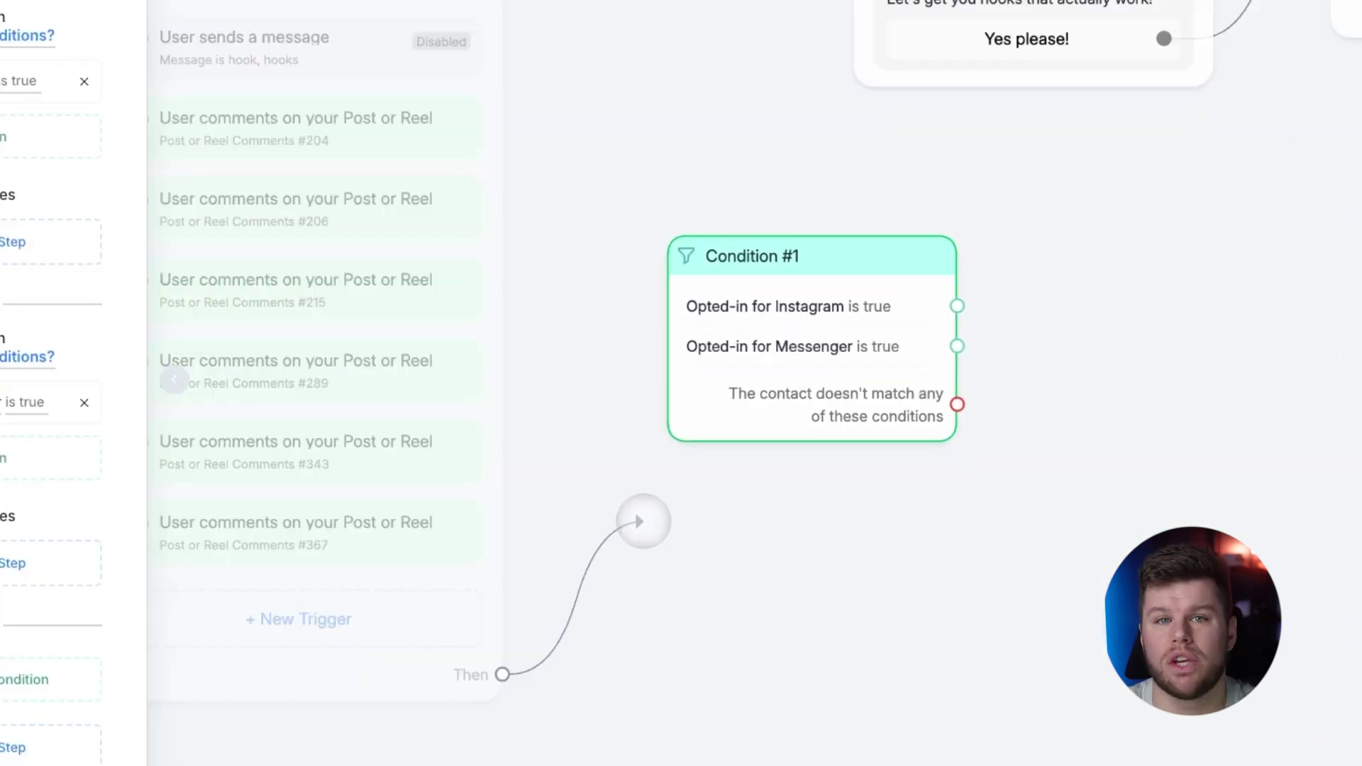
pyautogui.moveTo(644, 521); pyautogui.dragTo(807, 340)
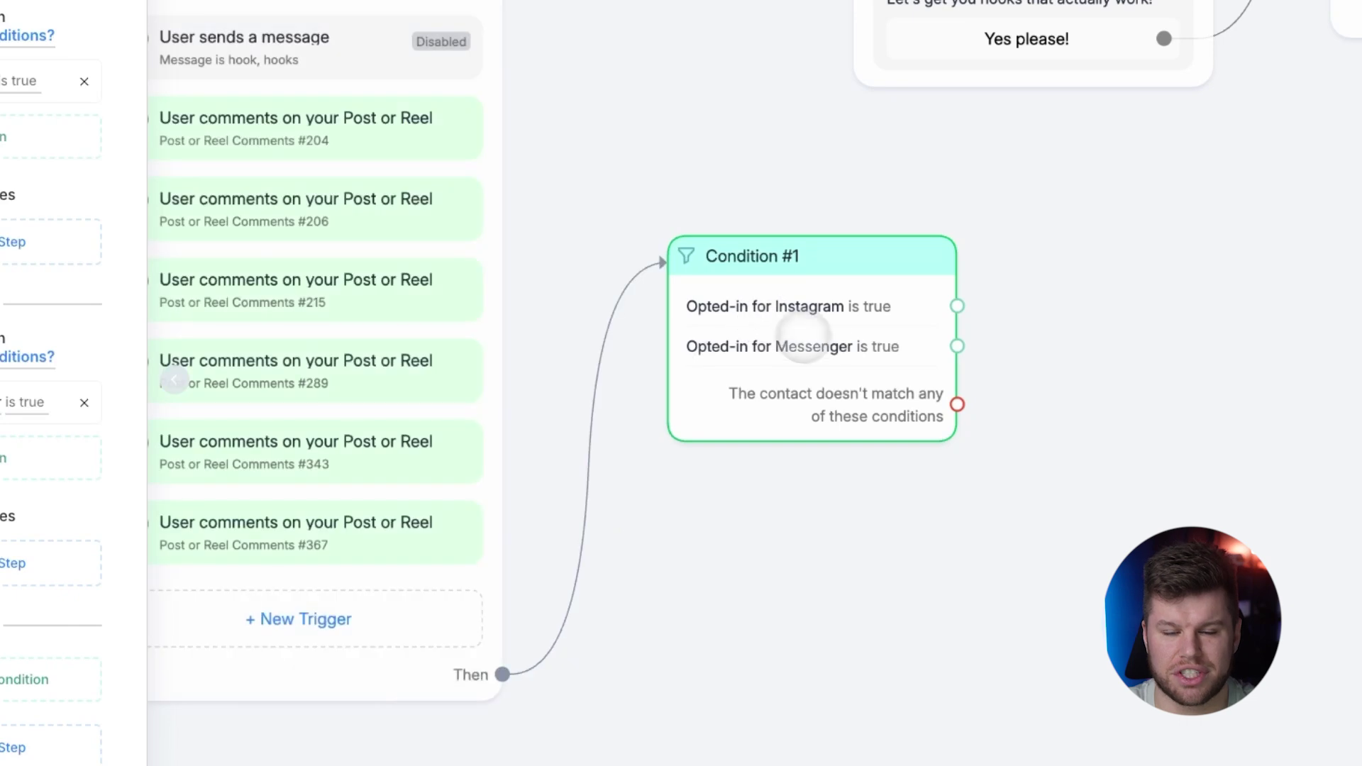
pyautogui.scroll(-4, 997, 324)
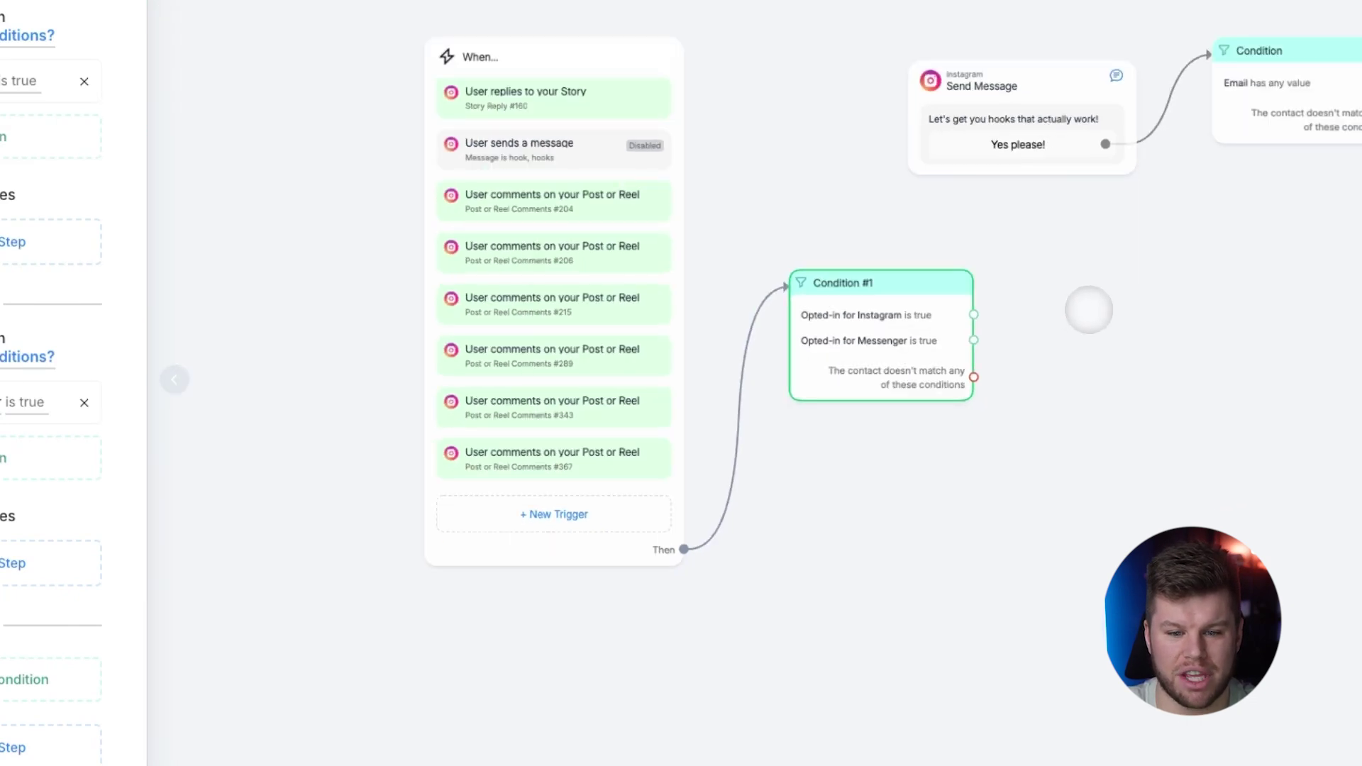
pyautogui.moveTo(1085, 310); pyautogui.dragTo(925, 395)
pyautogui.moveTo(835, 402); pyautogui.dragTo(879, 202)
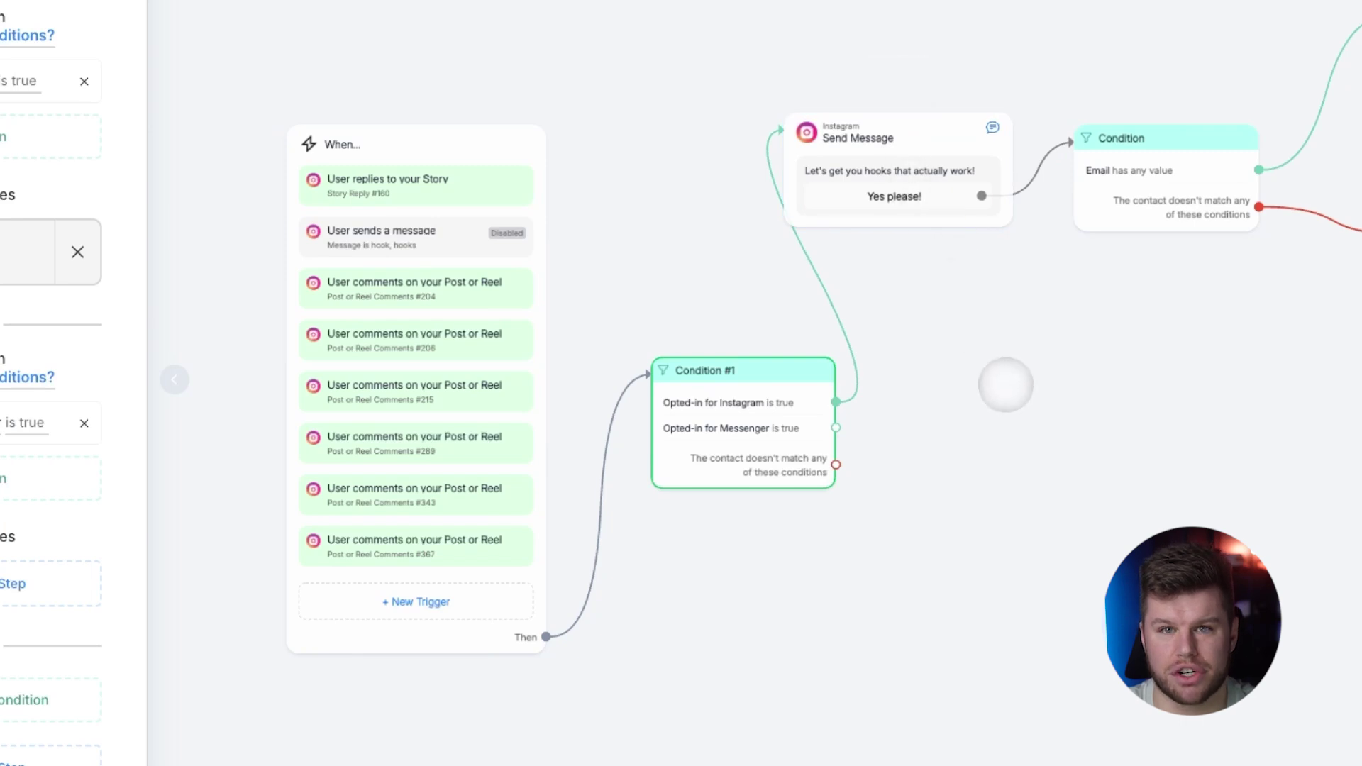
# - Link the Opted-in for Messenger branch to a new Messenger message reading "Let's get your hooks"
pyautogui.moveTo(837, 428); pyautogui.dragTo(905, 668)
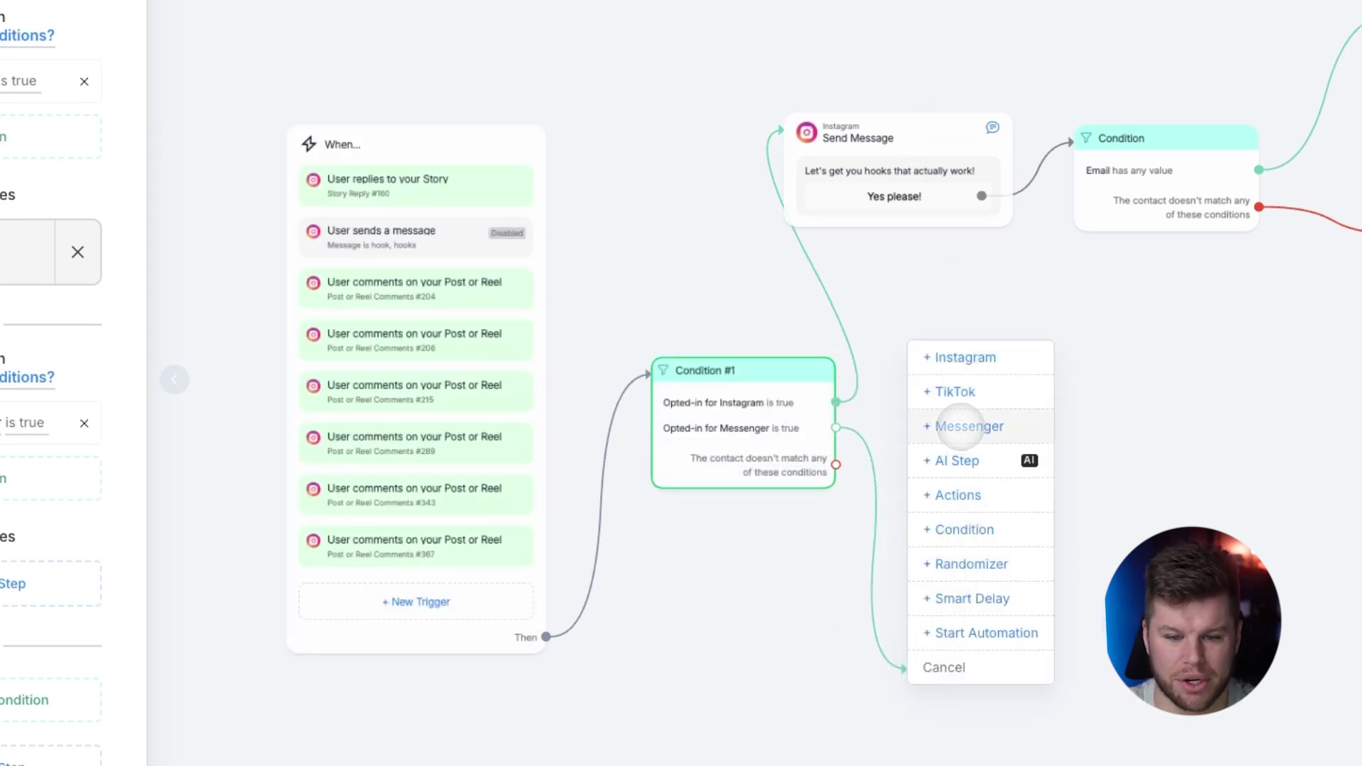
pyautogui.click(972, 425)
pyautogui.click(181, 191)
pyautogui.write('Le')
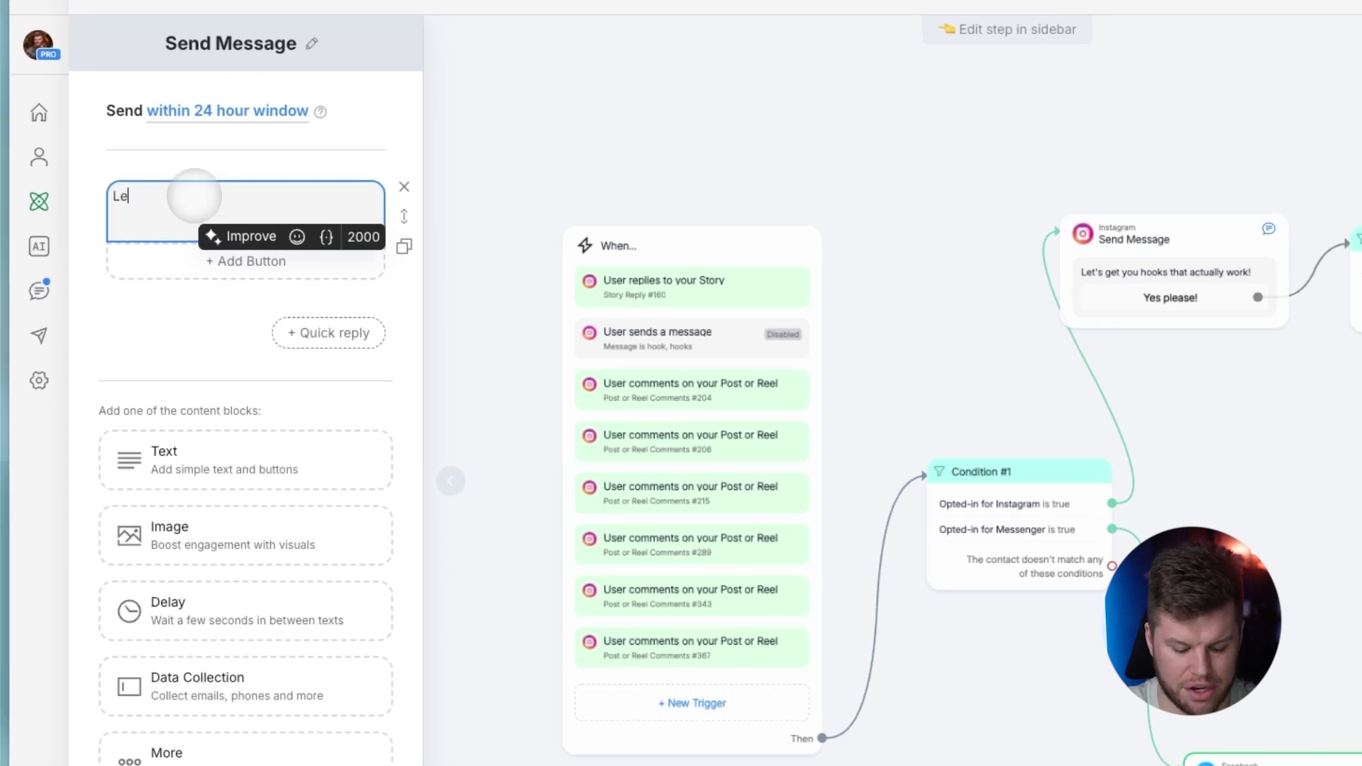
pyautogui.write("t's get your hooks")
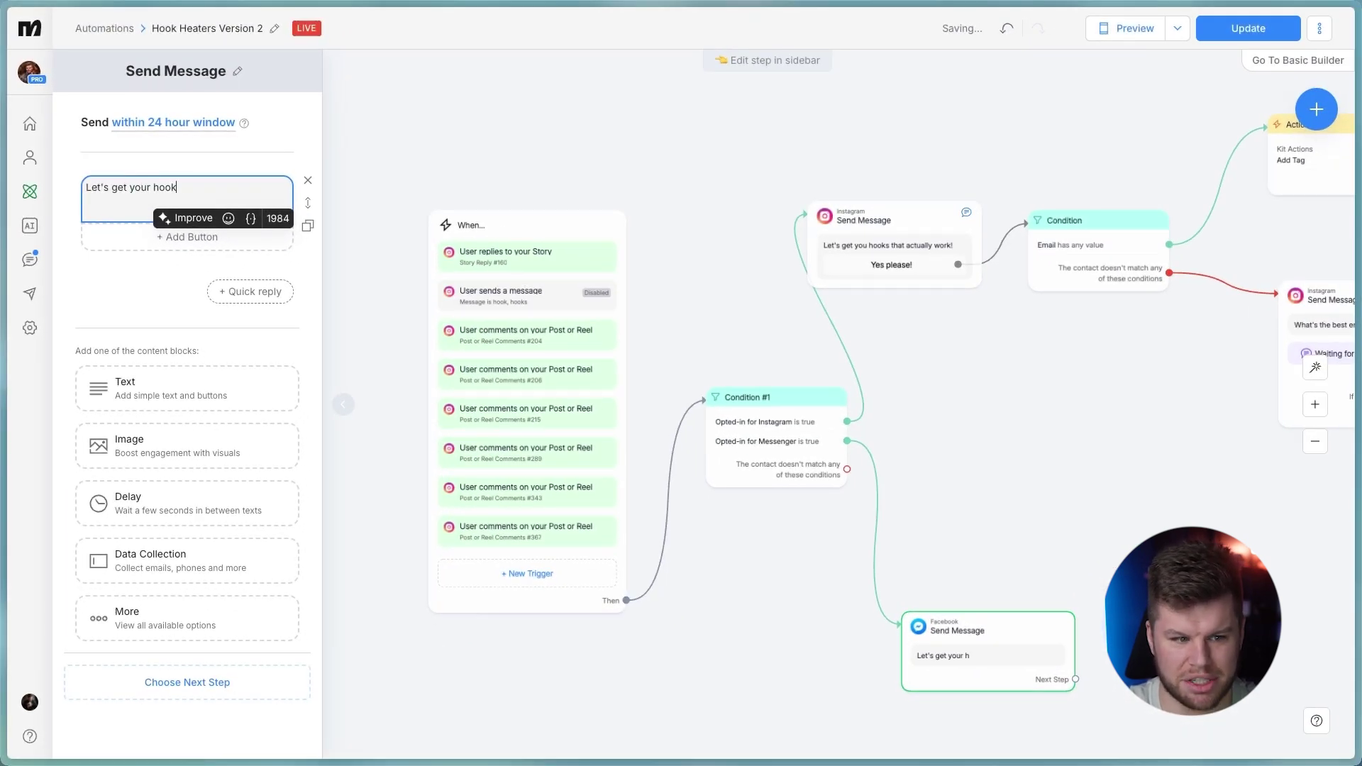
# - Add a button titled "yes" to the Messenger message and lead it to another new Messenger message
pyautogui.click(124, 231)
pyautogui.write('yes')
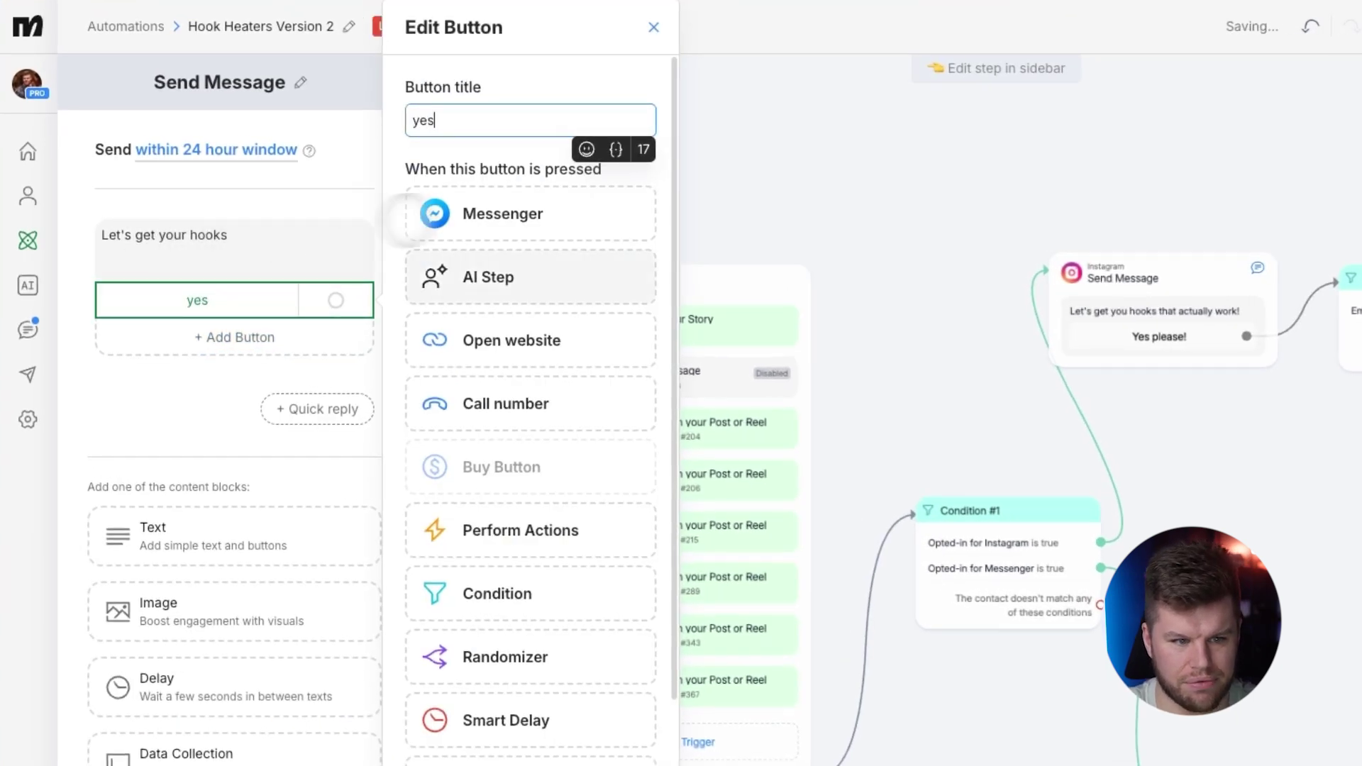
pyautogui.click(440, 216)
pyautogui.click(1189, 508)
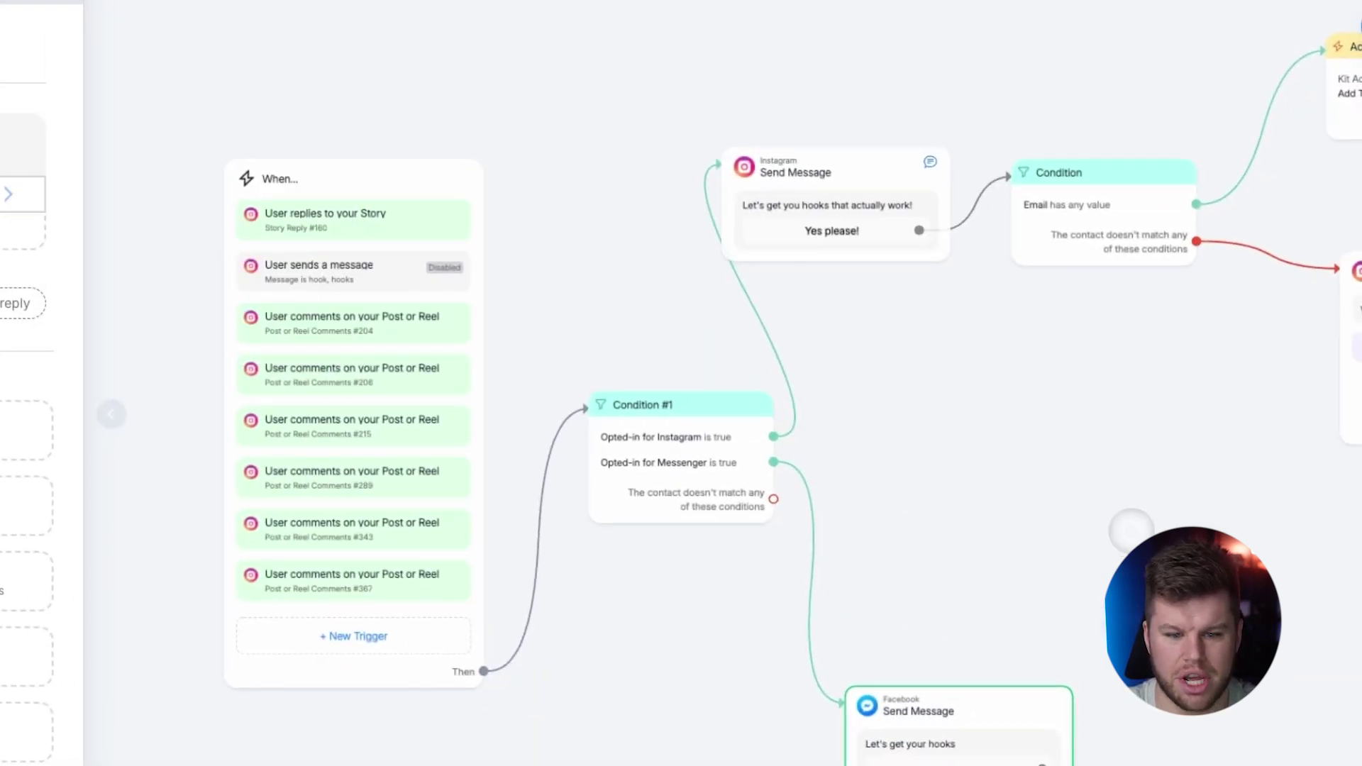
# - Open the published Hook Heaters Version 2 automation, then duplicate and convert it from Instagram to Facebook
pyautogui.moveTo(1136, 537); pyautogui.dragTo(551, 440)
pyautogui.scroll(-5, 678, 363)
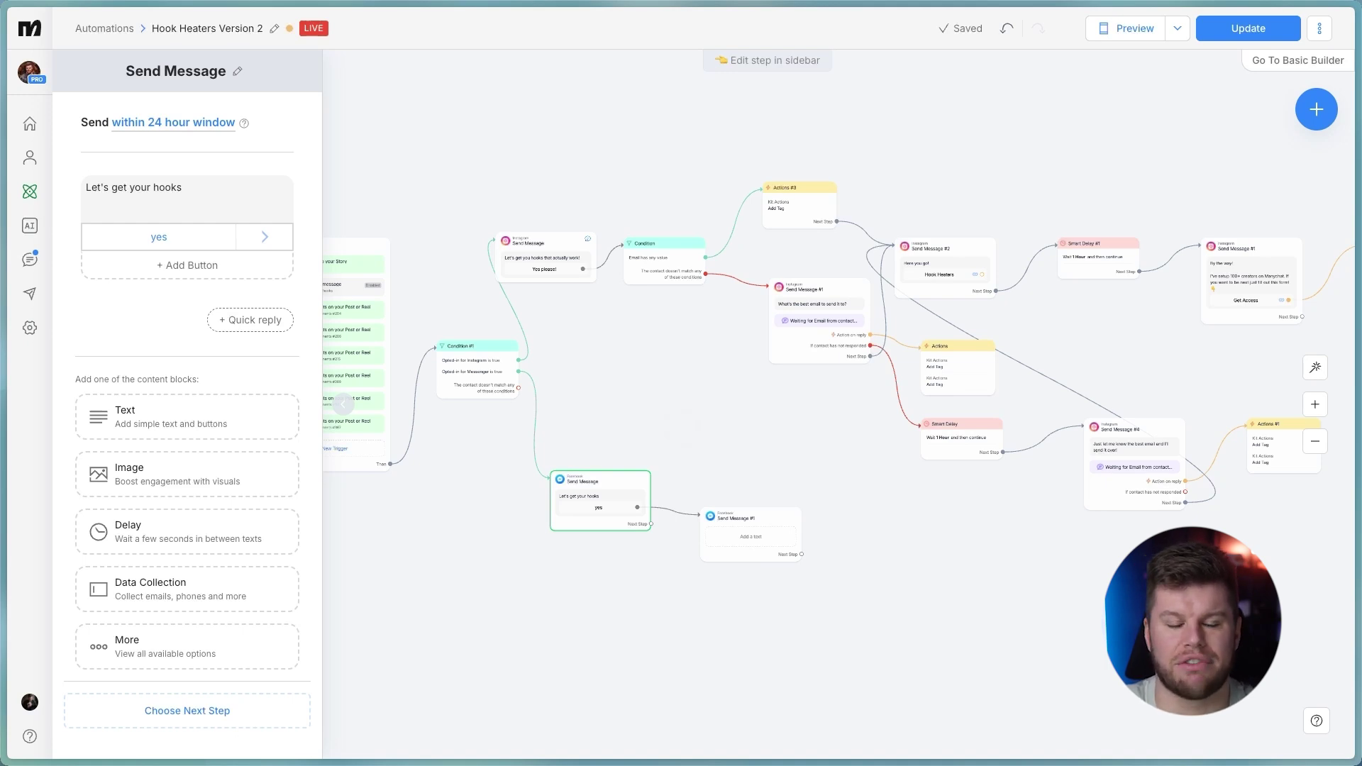
pyautogui.scroll(-3, 684, 422)
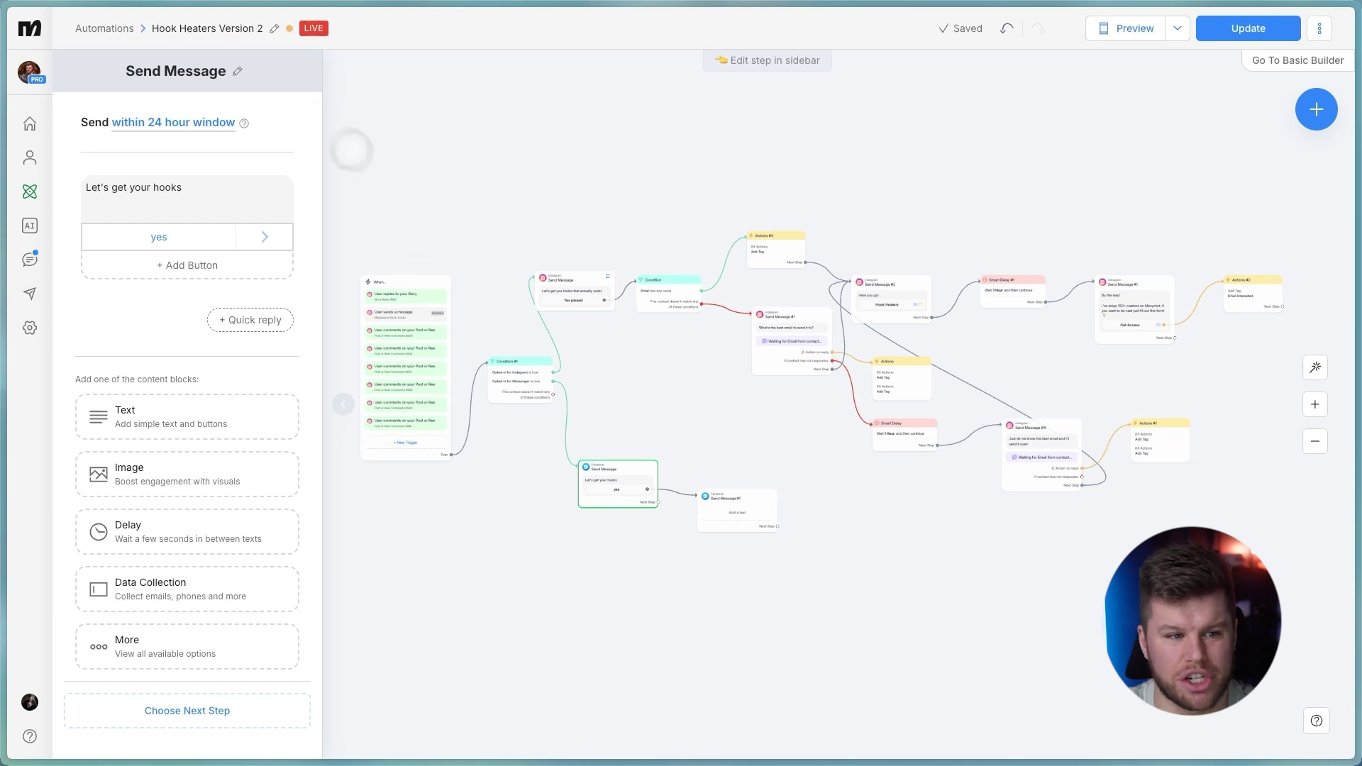
pyautogui.click(121, 29)
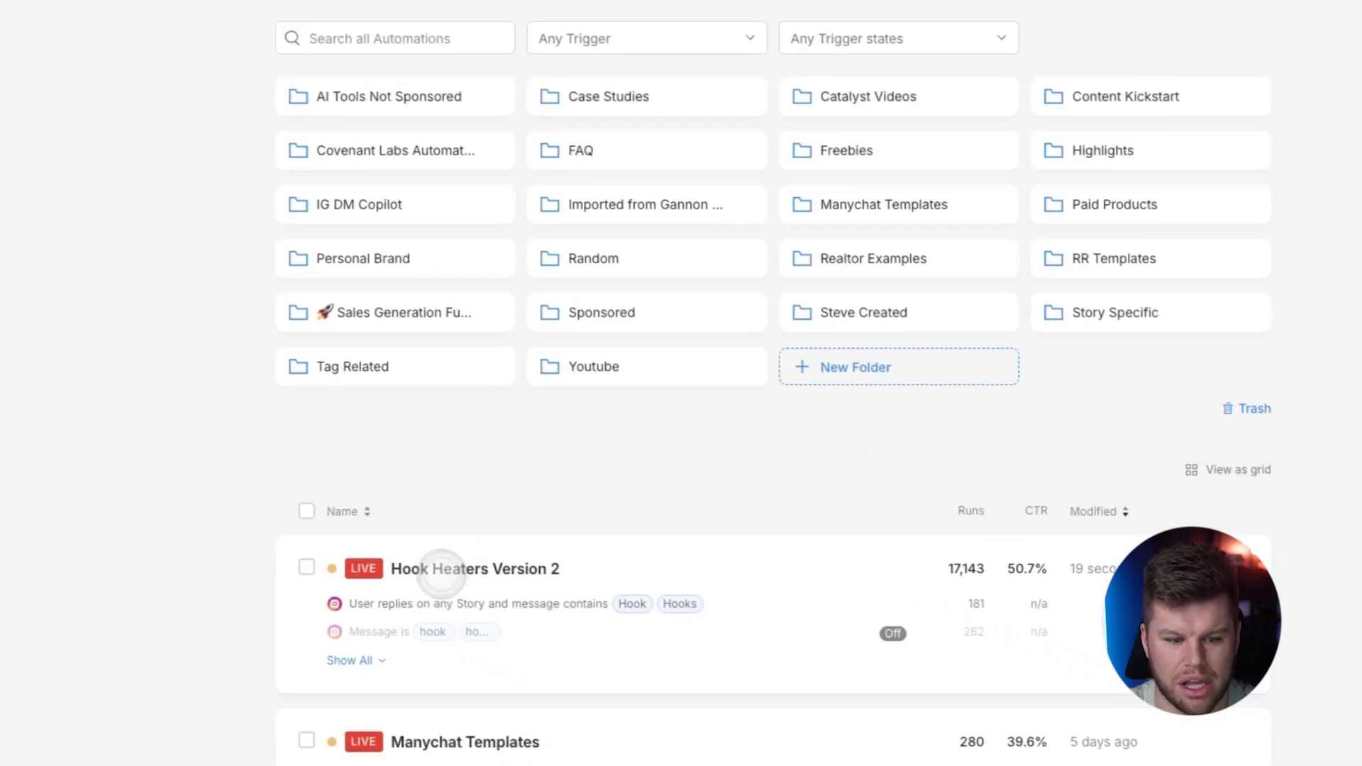
pyautogui.click(687, 679)
pyautogui.click(1305, 37)
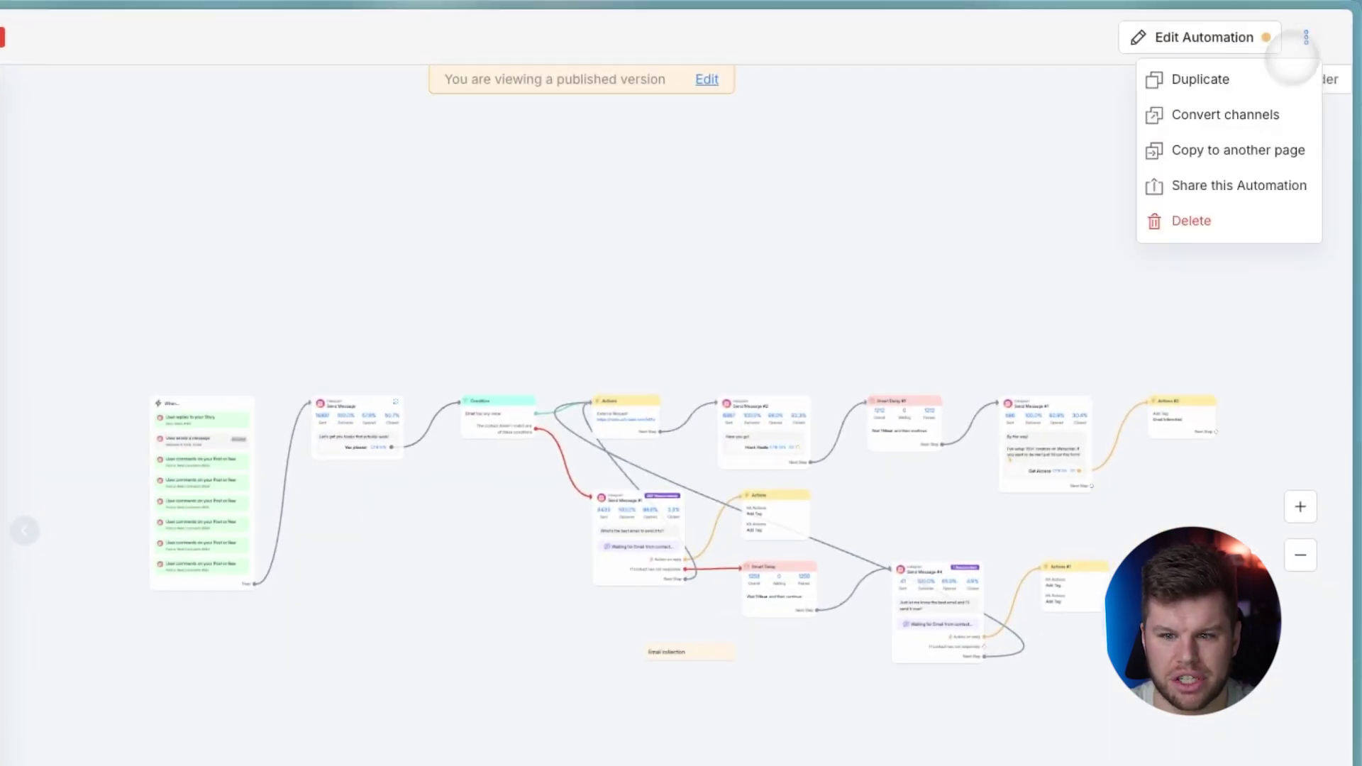
pyautogui.click(1199, 114)
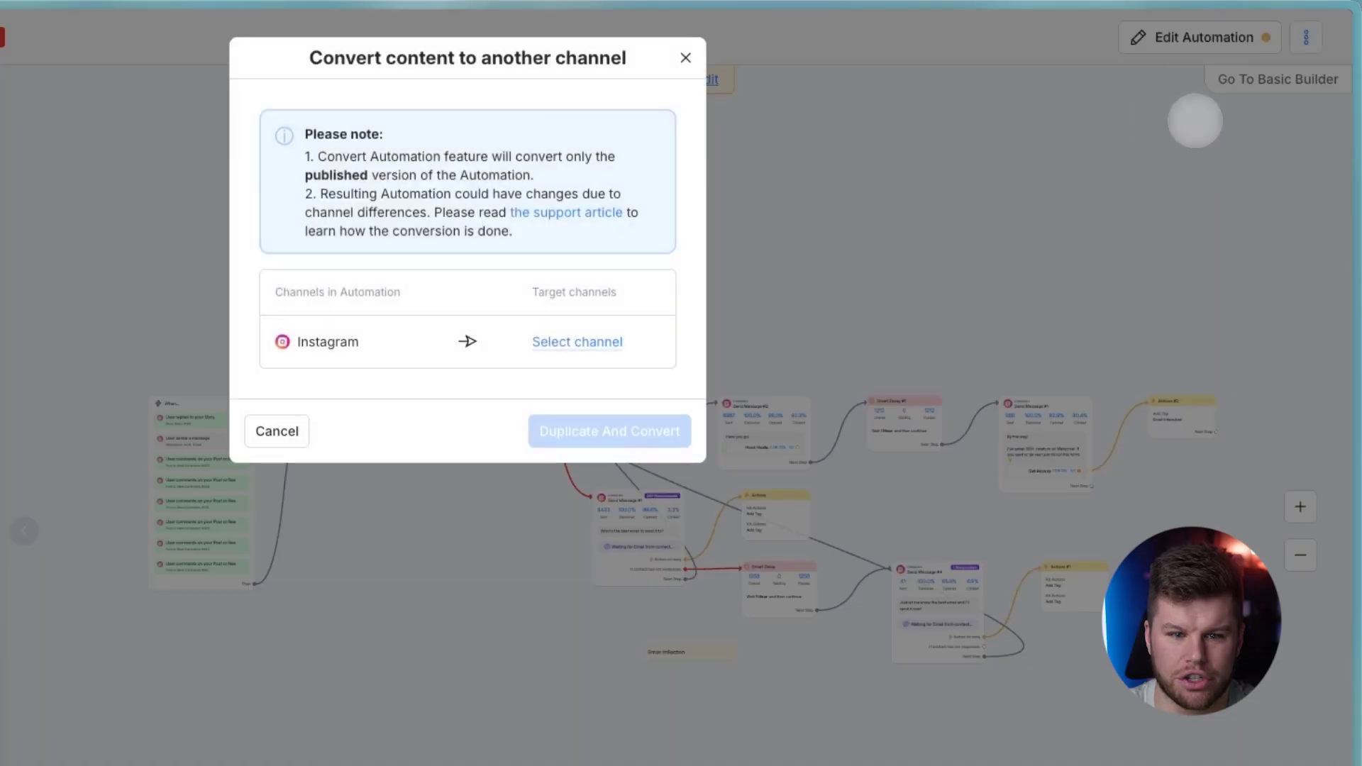
pyautogui.click(628, 326)
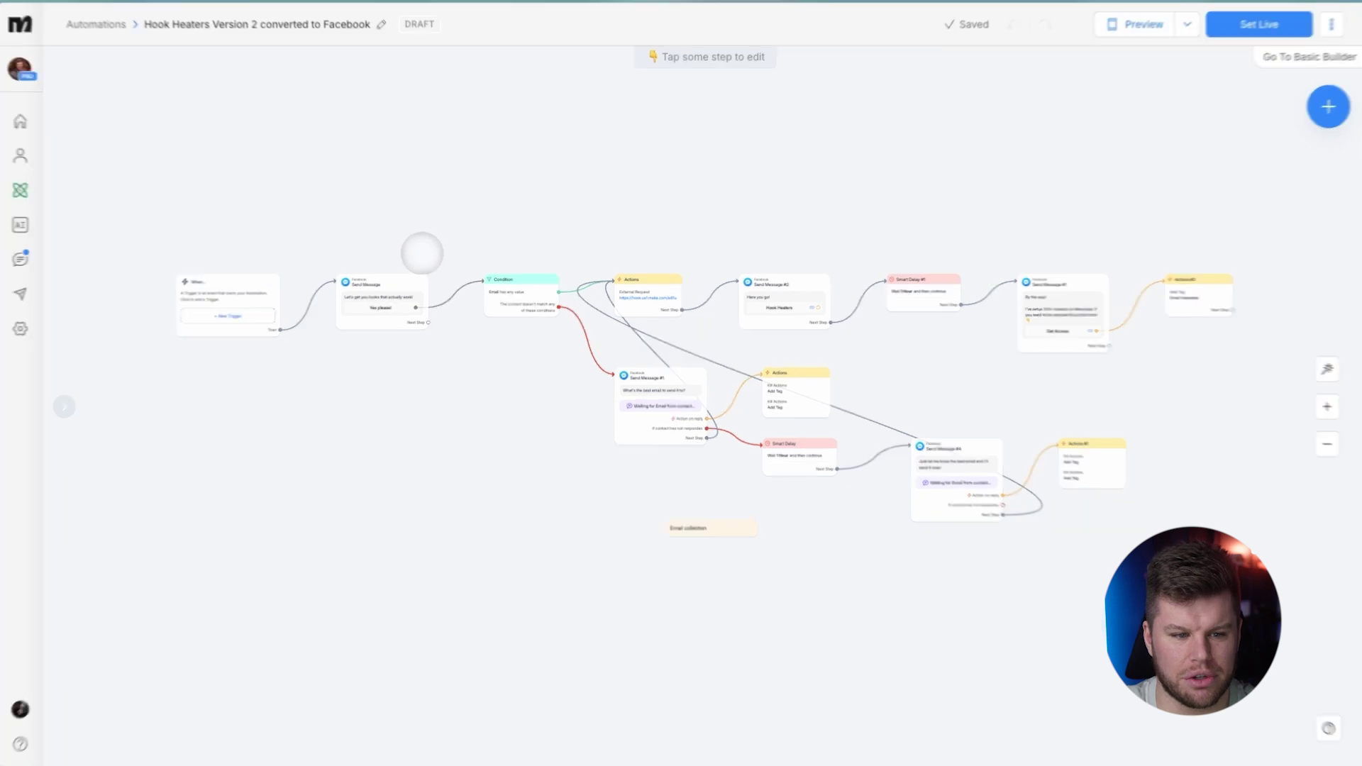
# - Copy every step of the converted Facebook flow except the trigger, and go back to the original Hook Heaters Version 2 automation
pyautogui.moveTo(386, 234); pyautogui.dragTo(1361, 579)
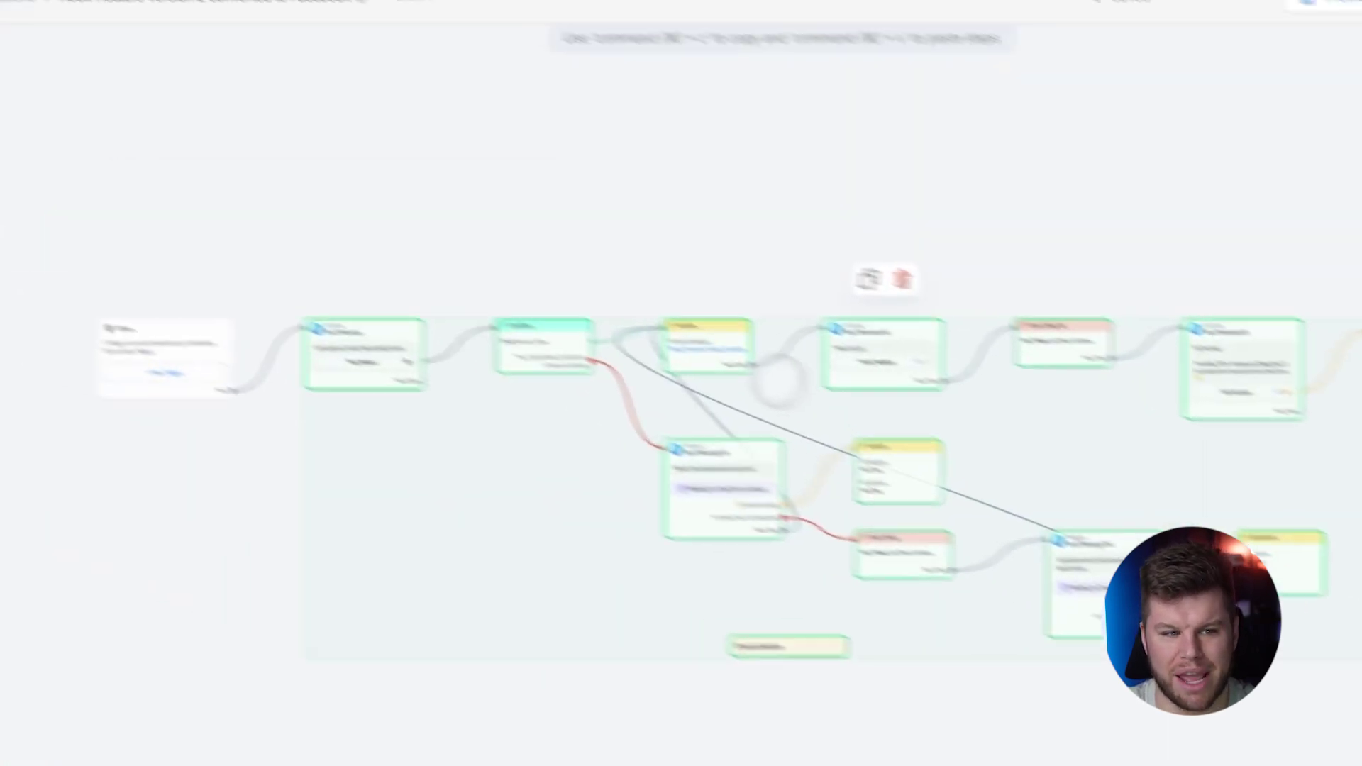
pyautogui.click(99, 17)
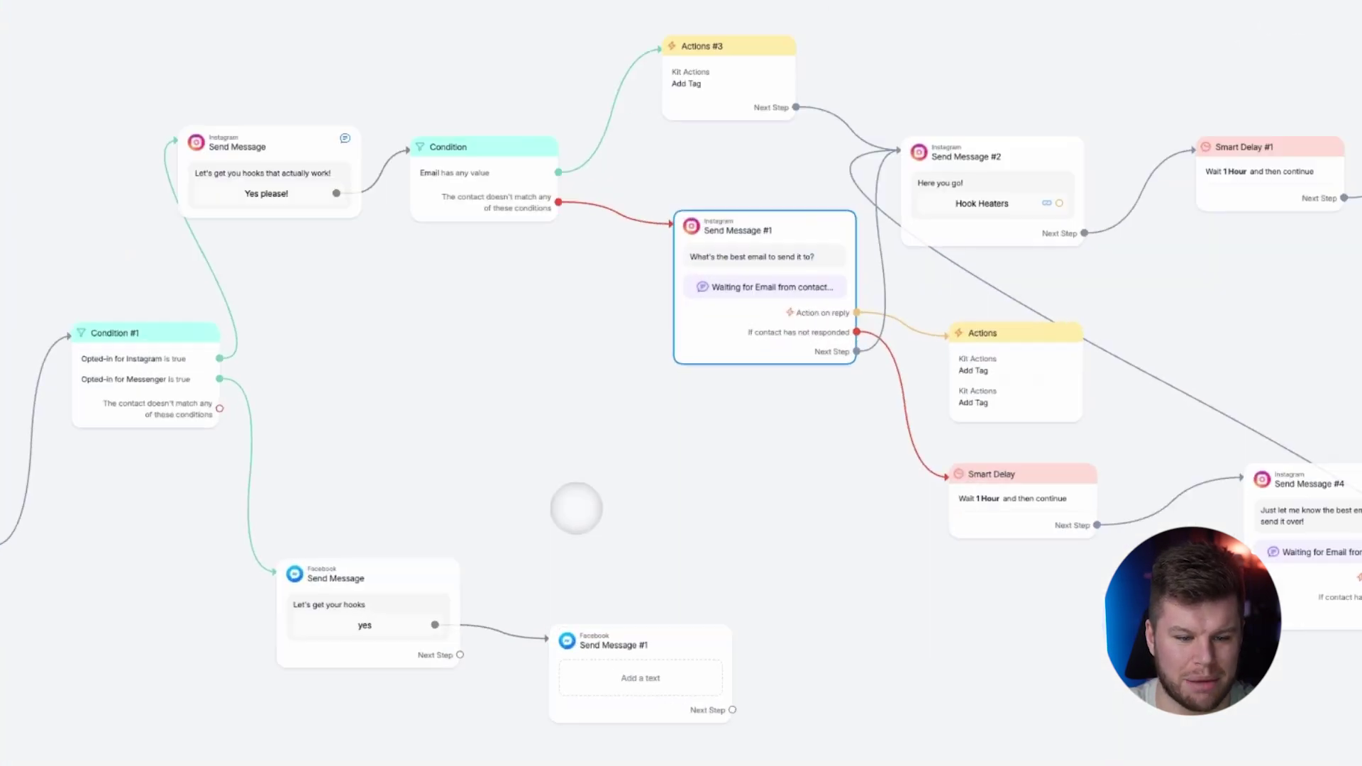
# - Delete both Facebook Send Message steps that follow the Opted-in for Messenger branch of Condition #1
pyautogui.moveTo(742, 554); pyautogui.dragTo(433, 344)
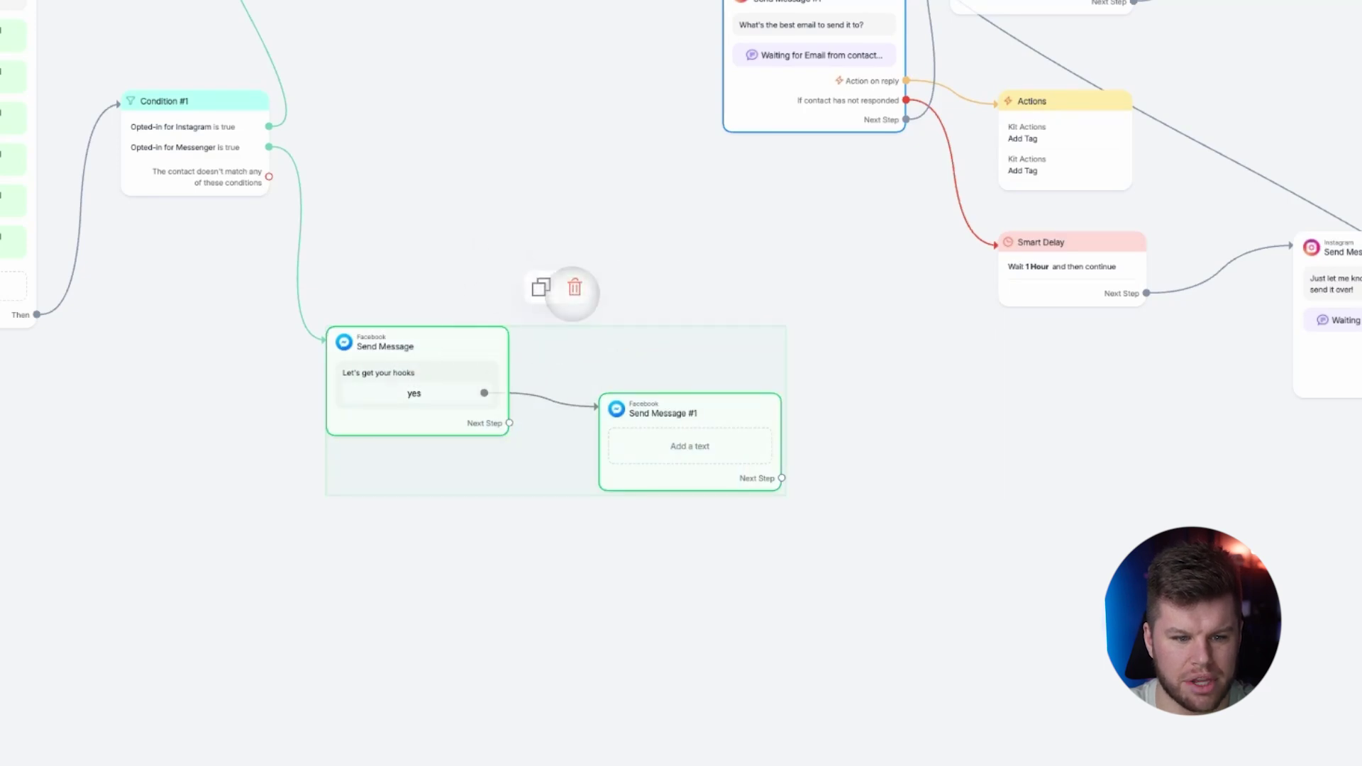
pyautogui.click(572, 288)
pyautogui.click(930, 74)
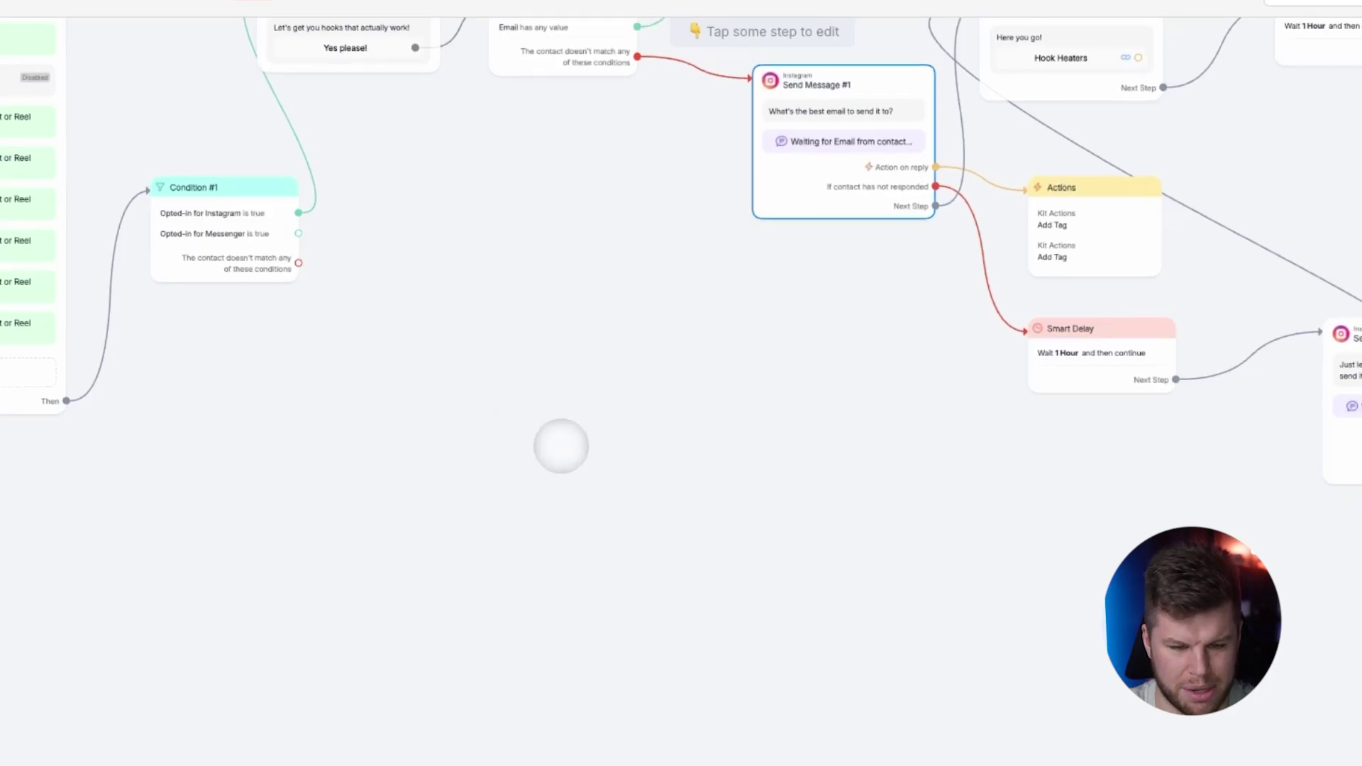
# - Paste the copied Facebook steps below the Instagram flow and connect Condition #1's Opted-in for Messenger branch to the "Let's get you hooks that actually work!" message
pyautogui.hotkey('ctrl', 'v')
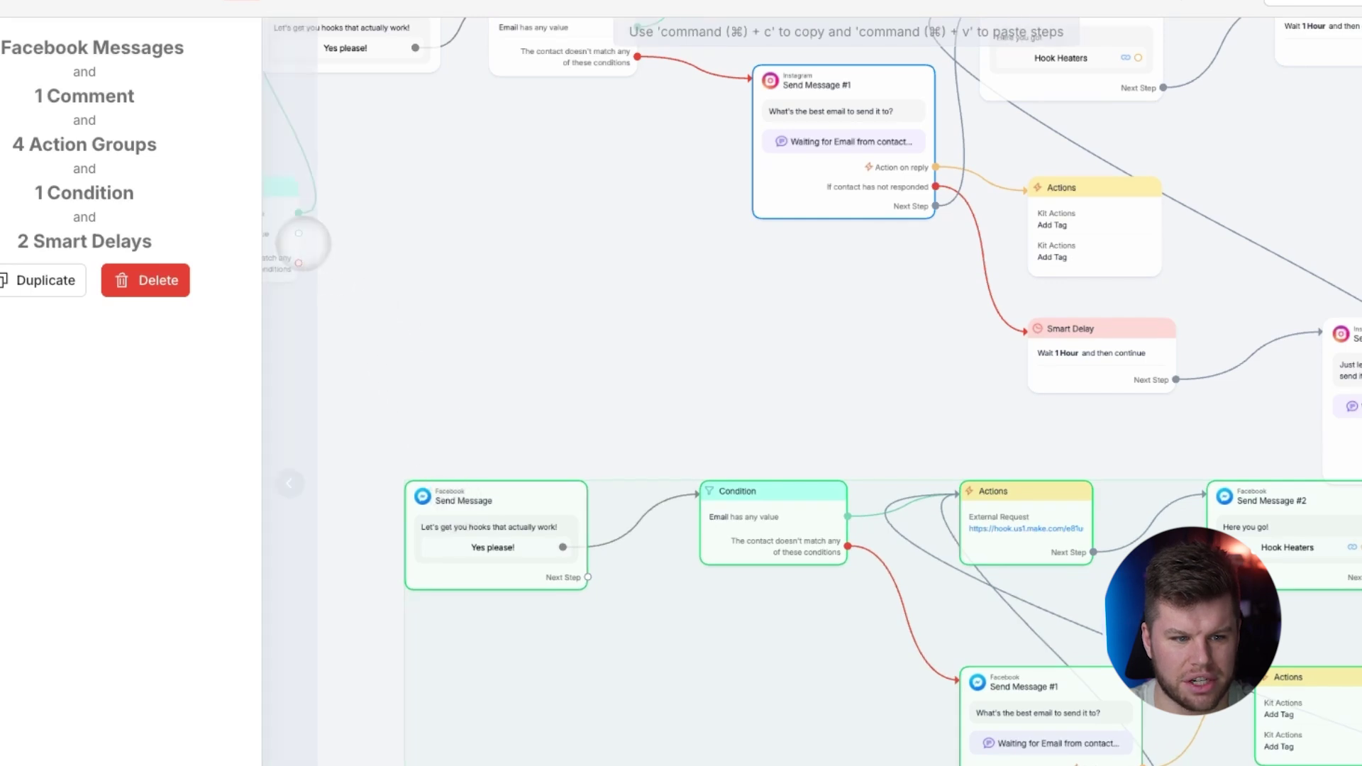
pyautogui.click(353, 239)
pyautogui.click(298, 235)
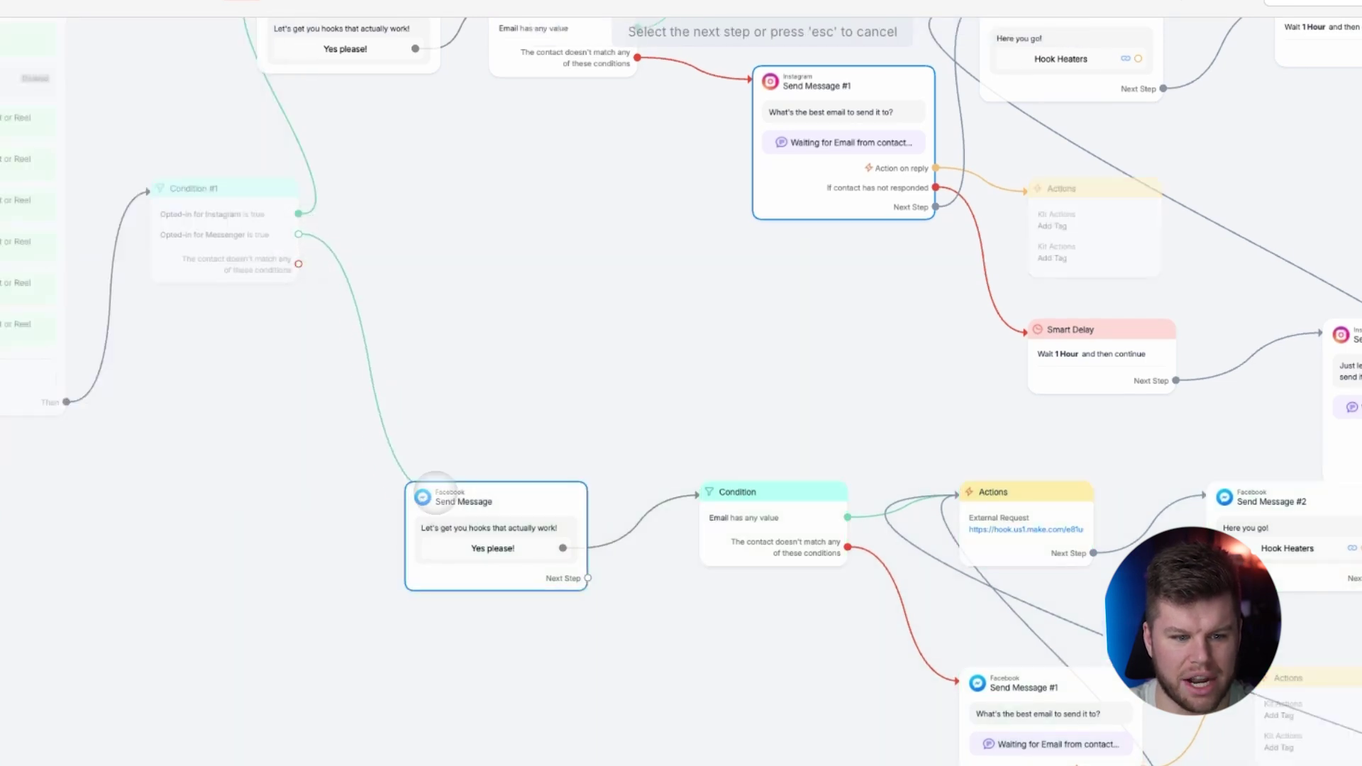
pyautogui.click(426, 501)
pyautogui.moveTo(617, 417); pyautogui.dragTo(287, 415)
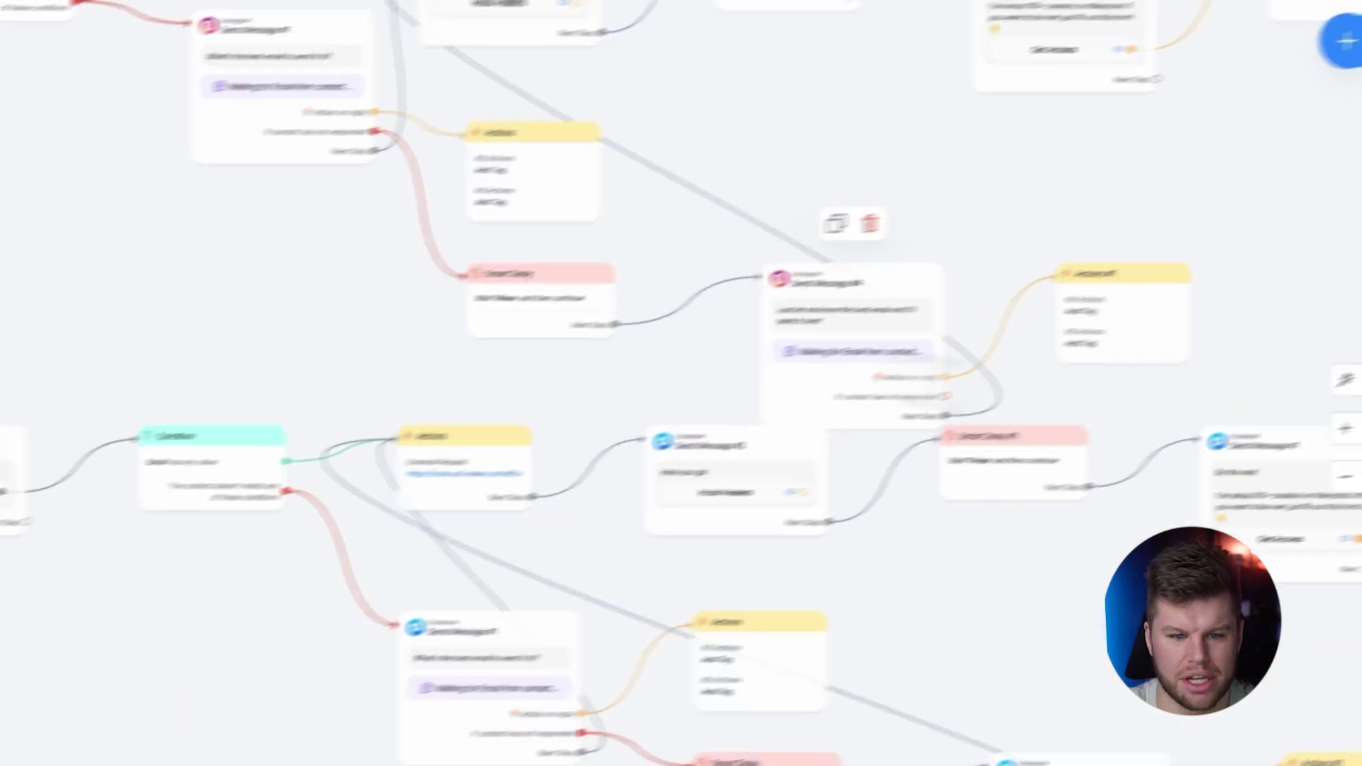
pyautogui.moveTo(488, 345); pyautogui.dragTo(943, 489)
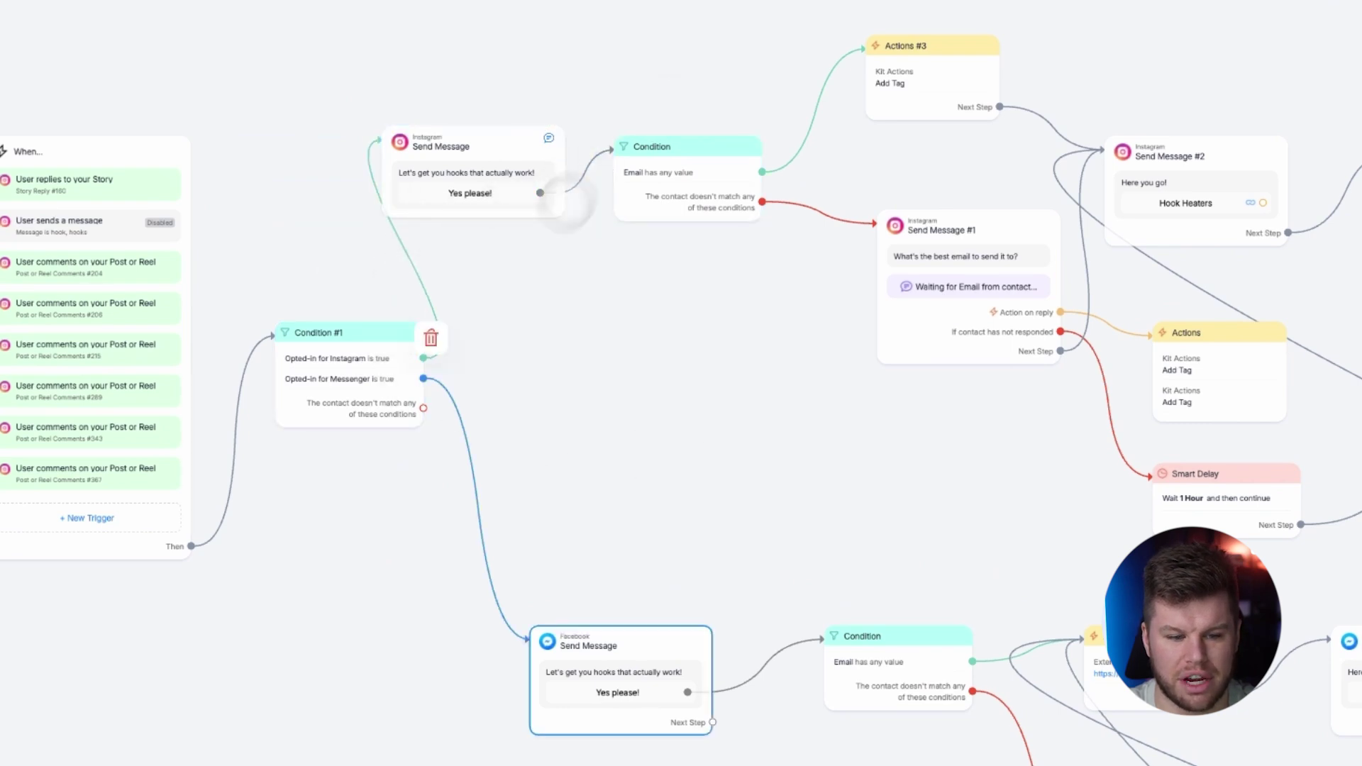
pyautogui.moveTo(648, 594)
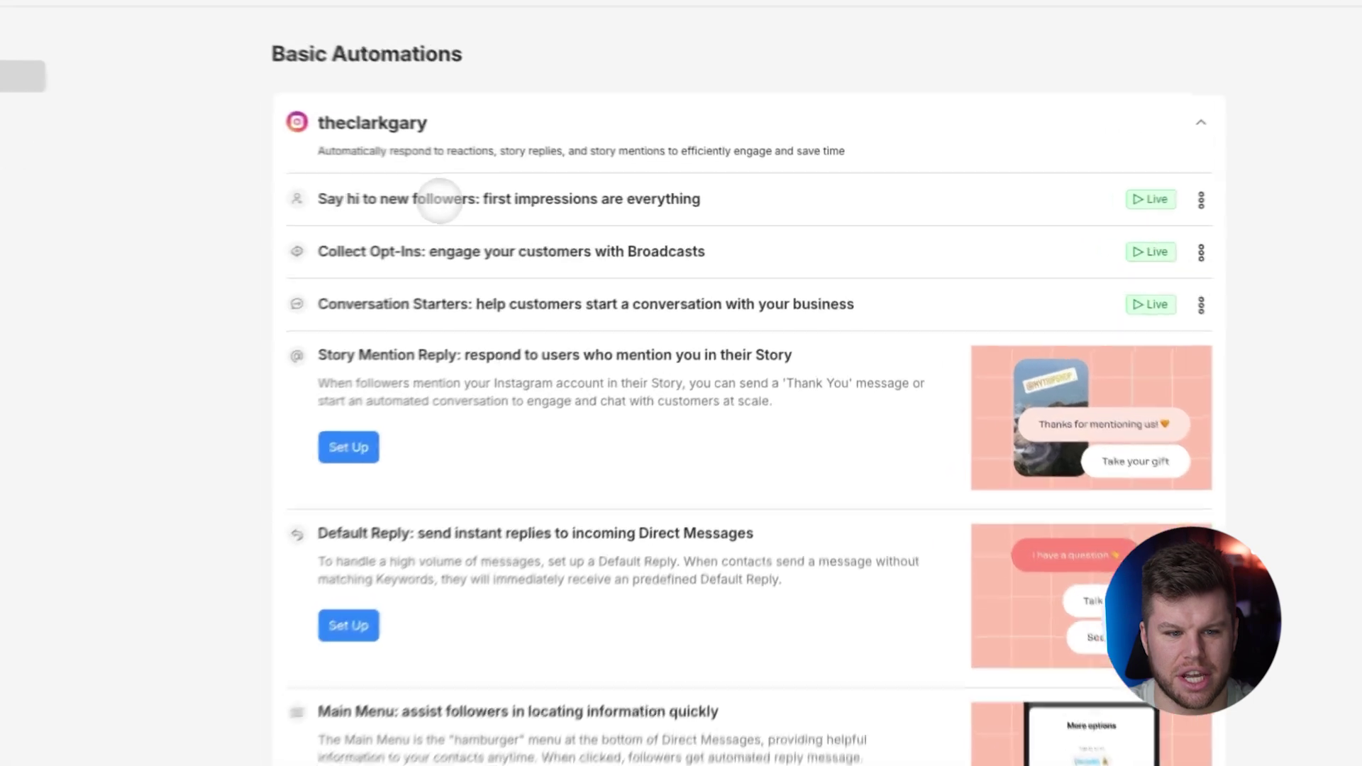
# - Open the "Say hi to new followers" basic automation and examine the thank-you message with its button options and click rates
pyautogui.click(524, 201)
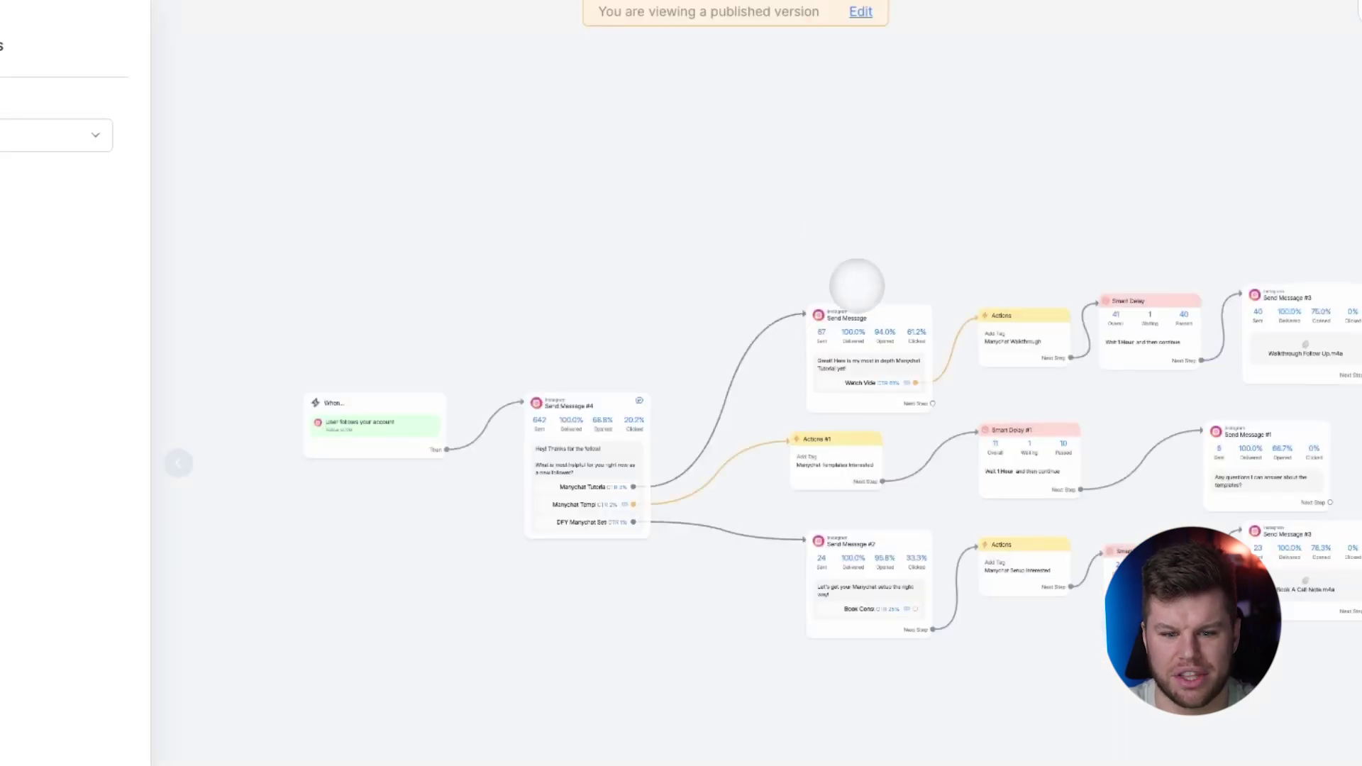
pyautogui.scroll(3, 878, 255)
pyautogui.moveTo(617, 307); pyautogui.dragTo(887, 228)
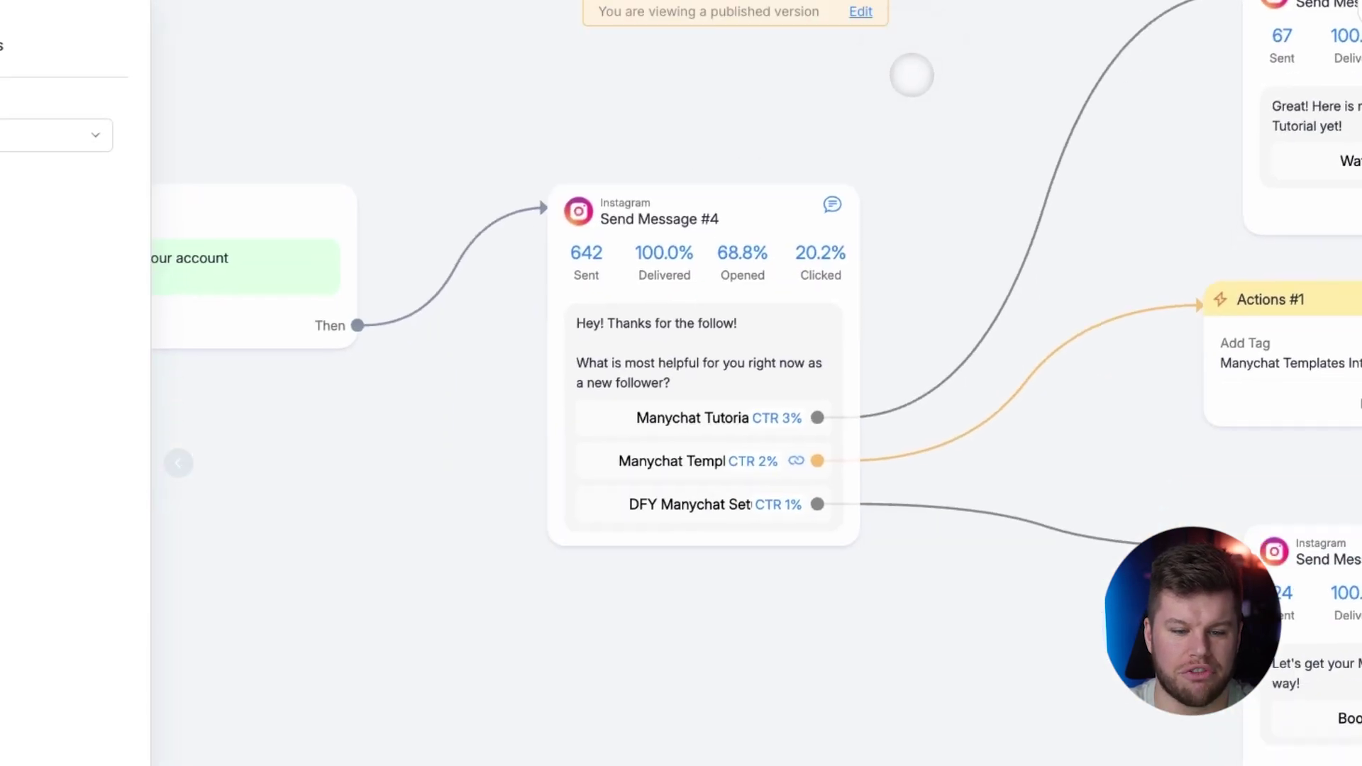
pyautogui.scroll(2, 887, 311)
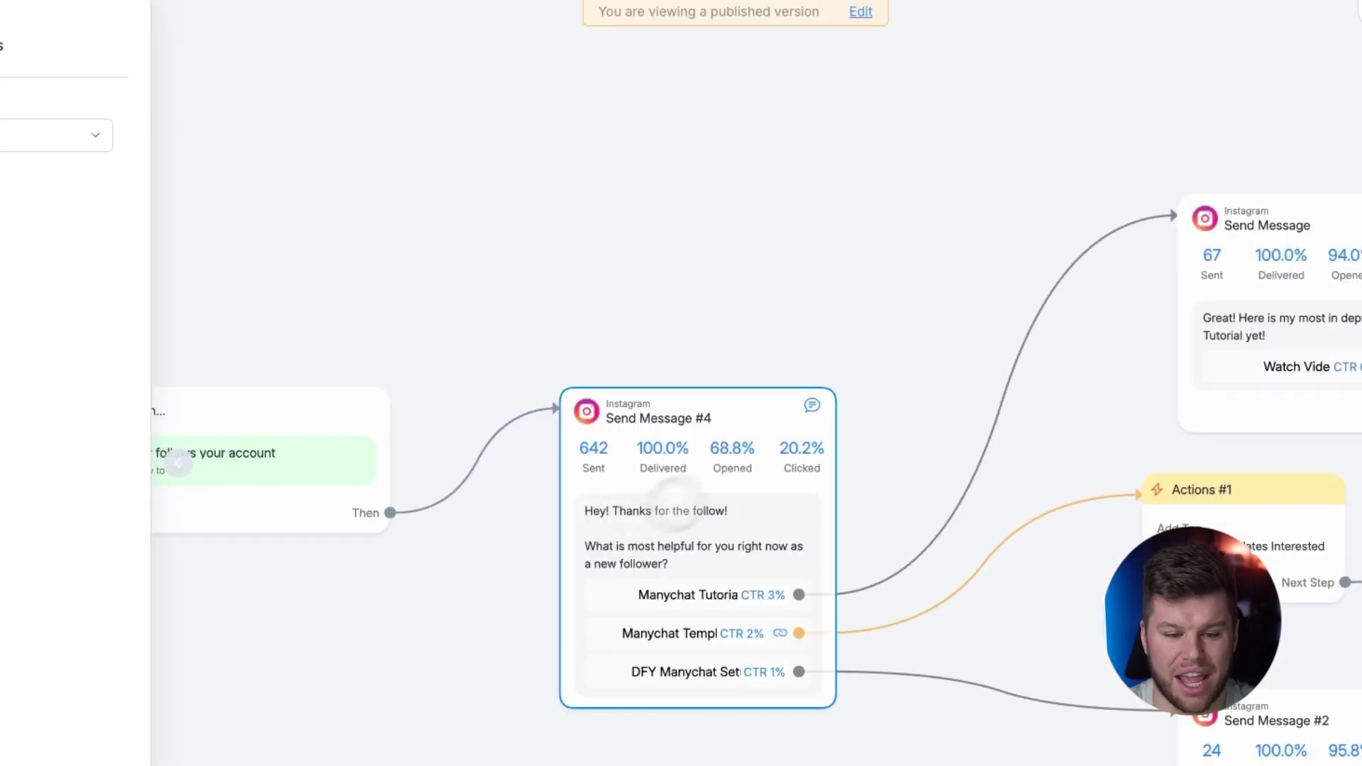
pyautogui.scroll(-1, 842, 427)
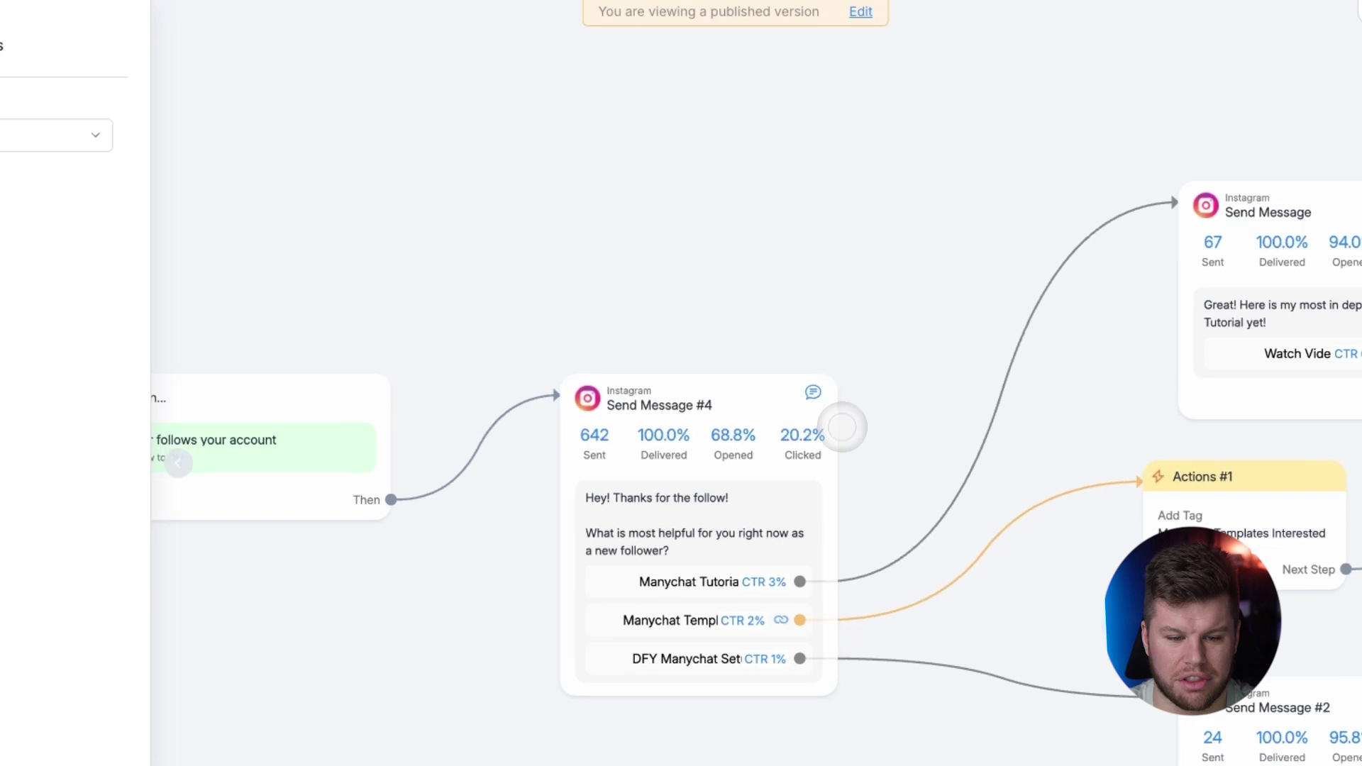
pyautogui.scroll(3, 842, 427)
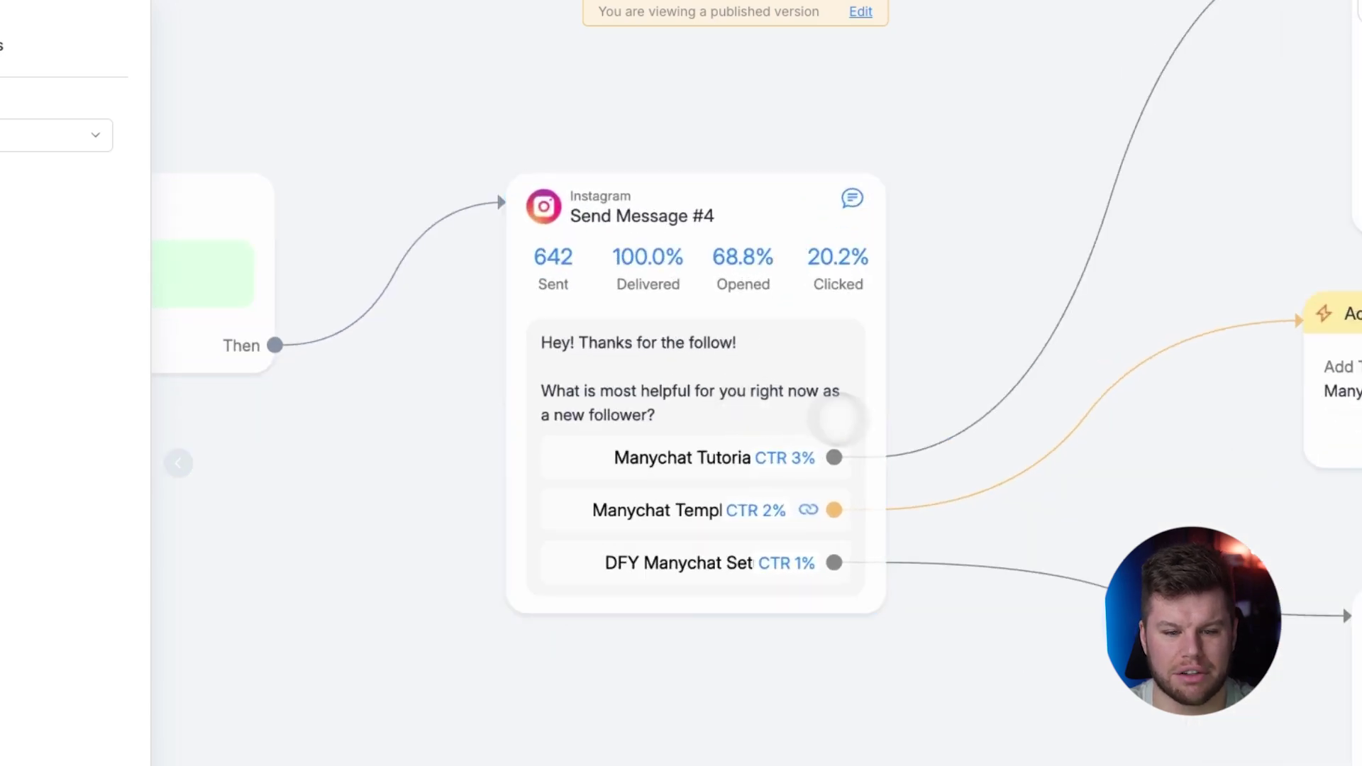
pyautogui.scroll(-3, 1036, 501)
# - Examine the tutorial, templates and setup branches of the new-follower flow, including their tags, smart delays and follow-up messages
pyautogui.moveTo(1095, 504); pyautogui.dragTo(572, 511)
pyautogui.moveTo(970, 513); pyautogui.dragTo(683, 519)
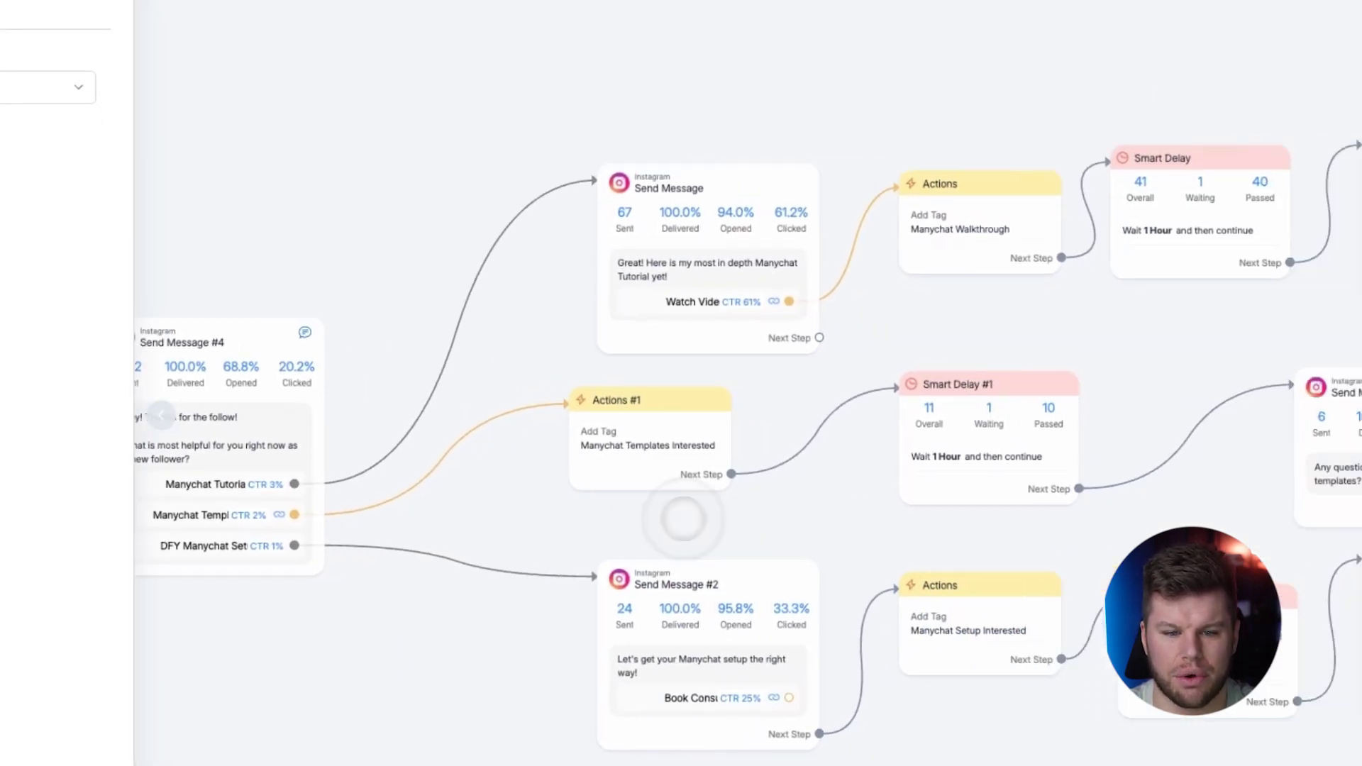
pyautogui.hscroll(5, 684, 519)
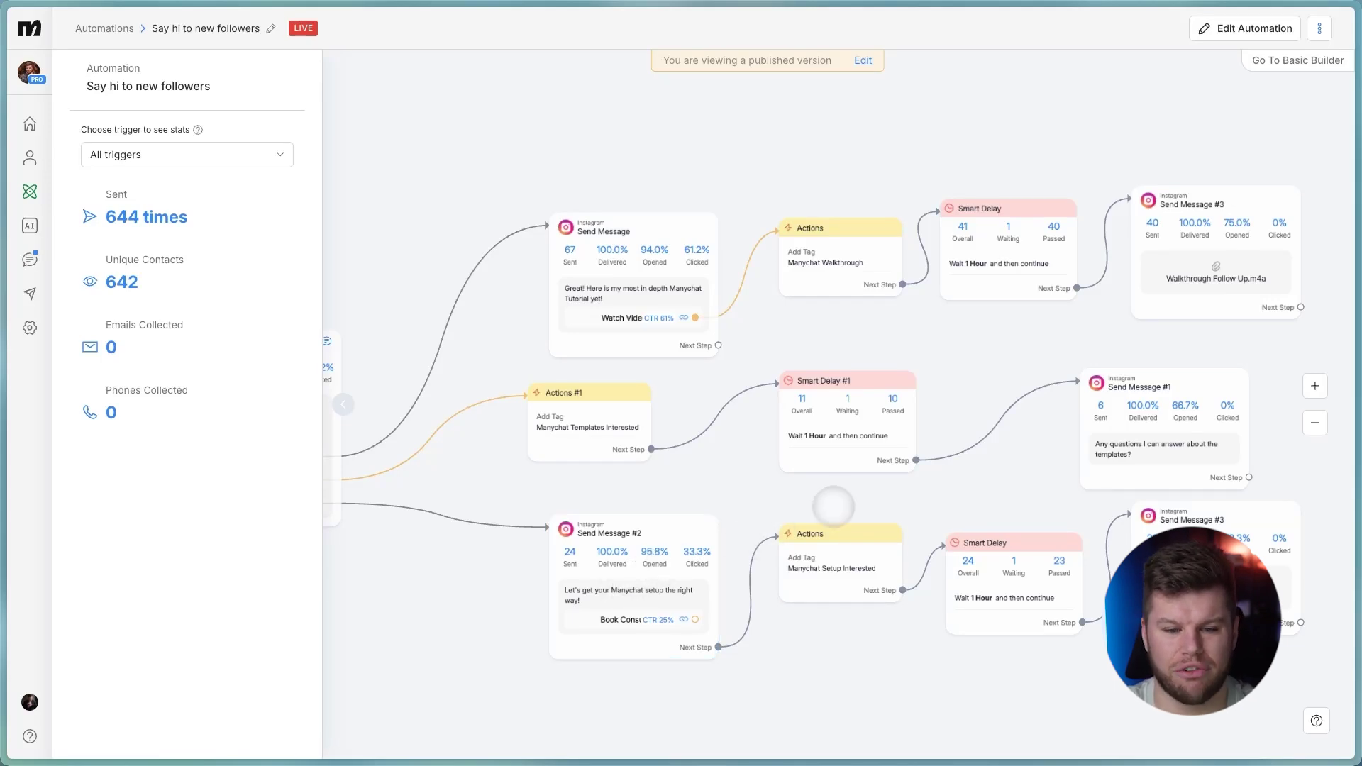
pyautogui.scroll(-1, 834, 500)
pyautogui.moveTo(477, 596); pyautogui.dragTo(753, 638)
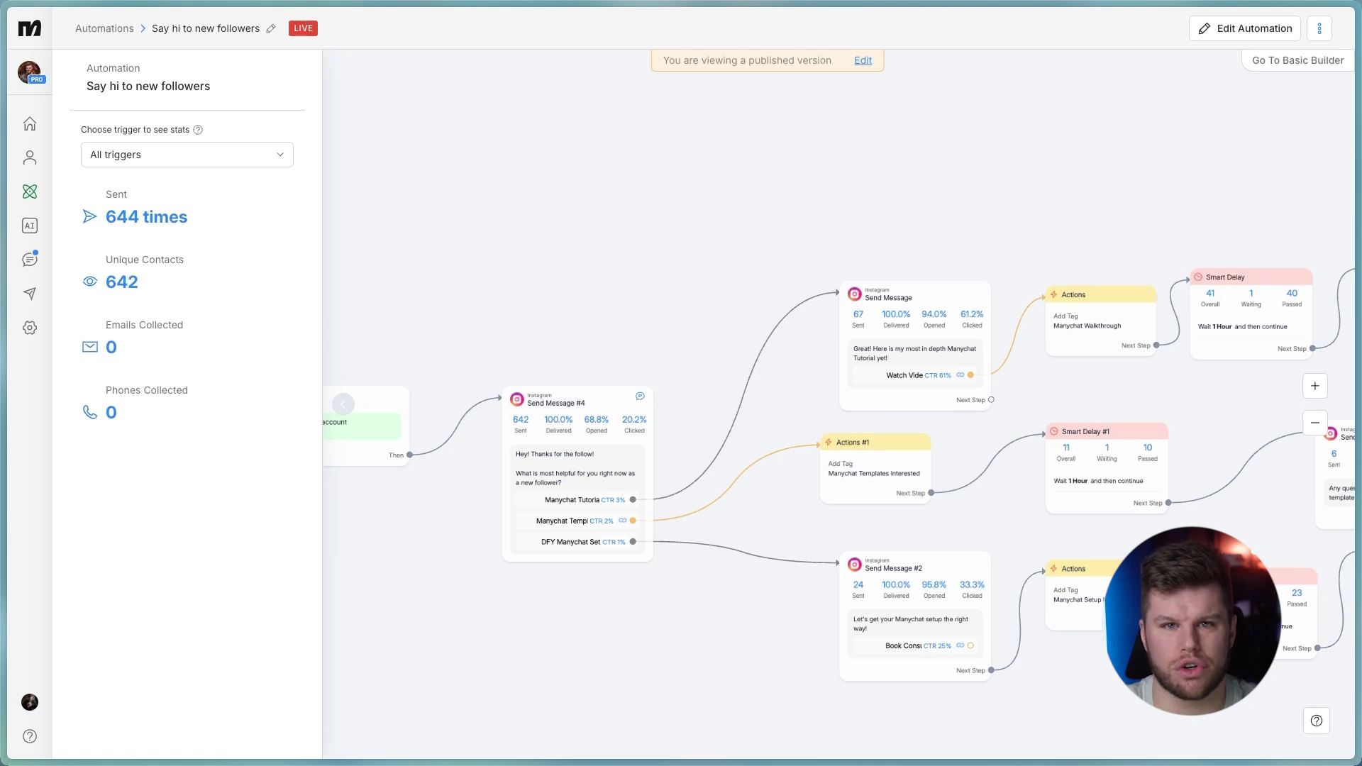
pyautogui.scroll(5, 457, 315)
pyautogui.moveTo(625, 337); pyautogui.dragTo(651, 232)
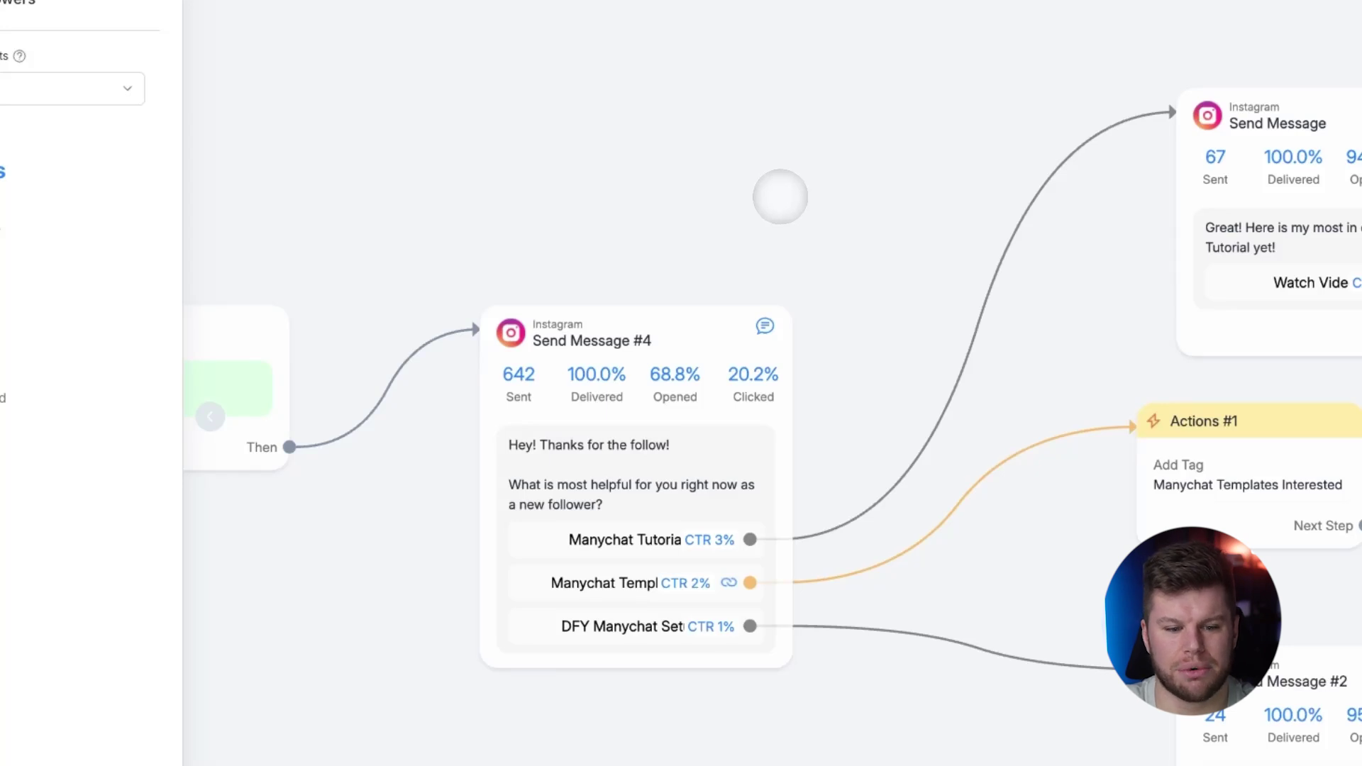
pyautogui.moveTo(780, 198); pyautogui.dragTo(555, 225)
pyautogui.scroll(-1, 709, 228)
pyautogui.moveTo(709, 228); pyautogui.dragTo(419, 274)
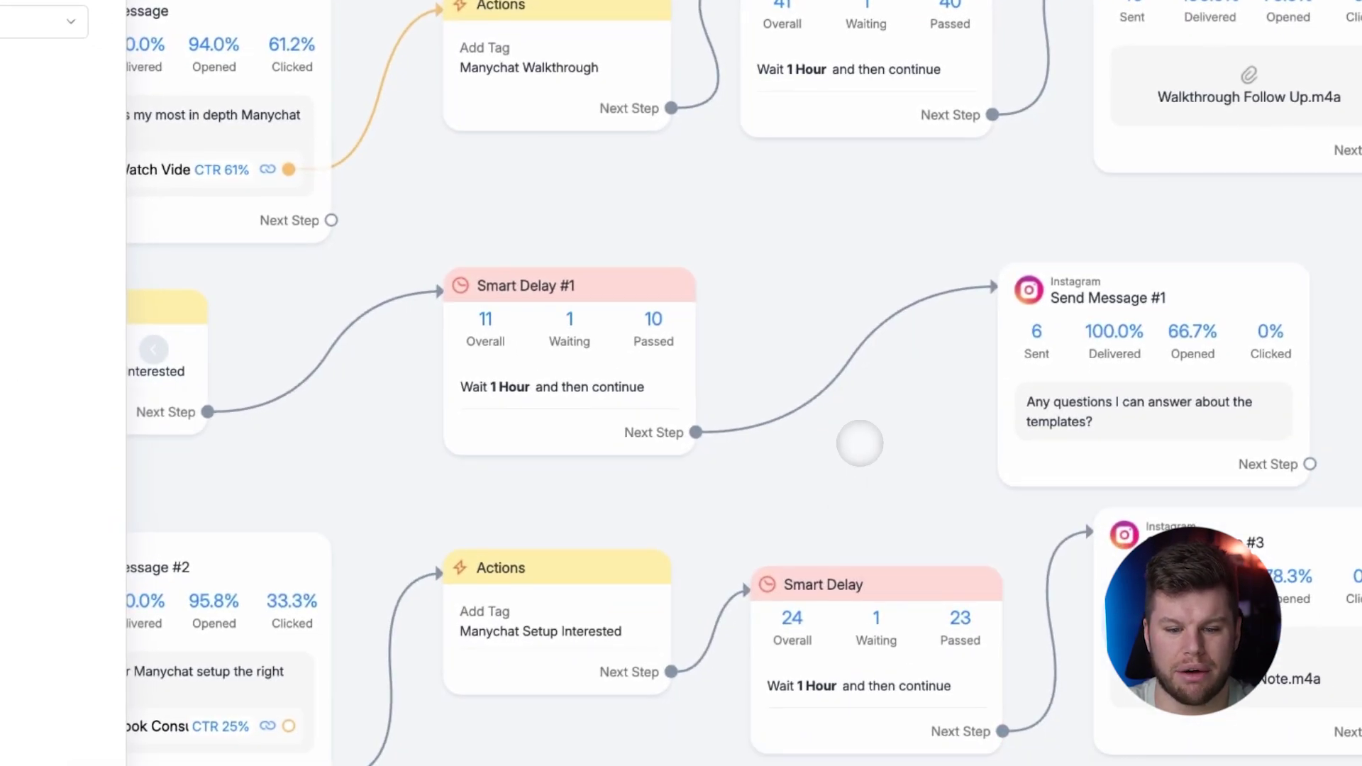
pyautogui.moveTo(949, 523); pyautogui.dragTo(575, 537)
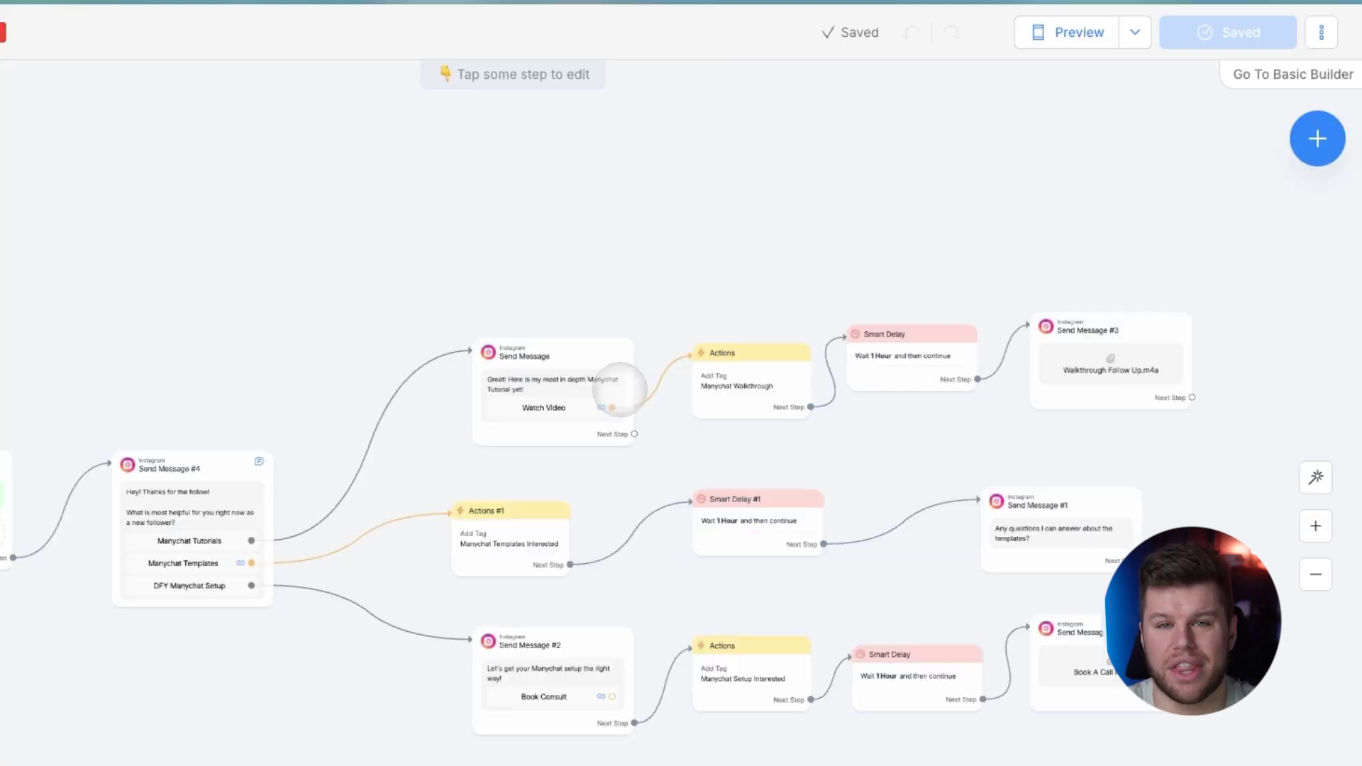
# - In the editable version of the automation, open the message containing Walkthrough Follow Up.m4a and inspect its audio content
pyautogui.moveTo(956, 438); pyautogui.dragTo(578, 483)
pyautogui.scroll(5, 624, 454)
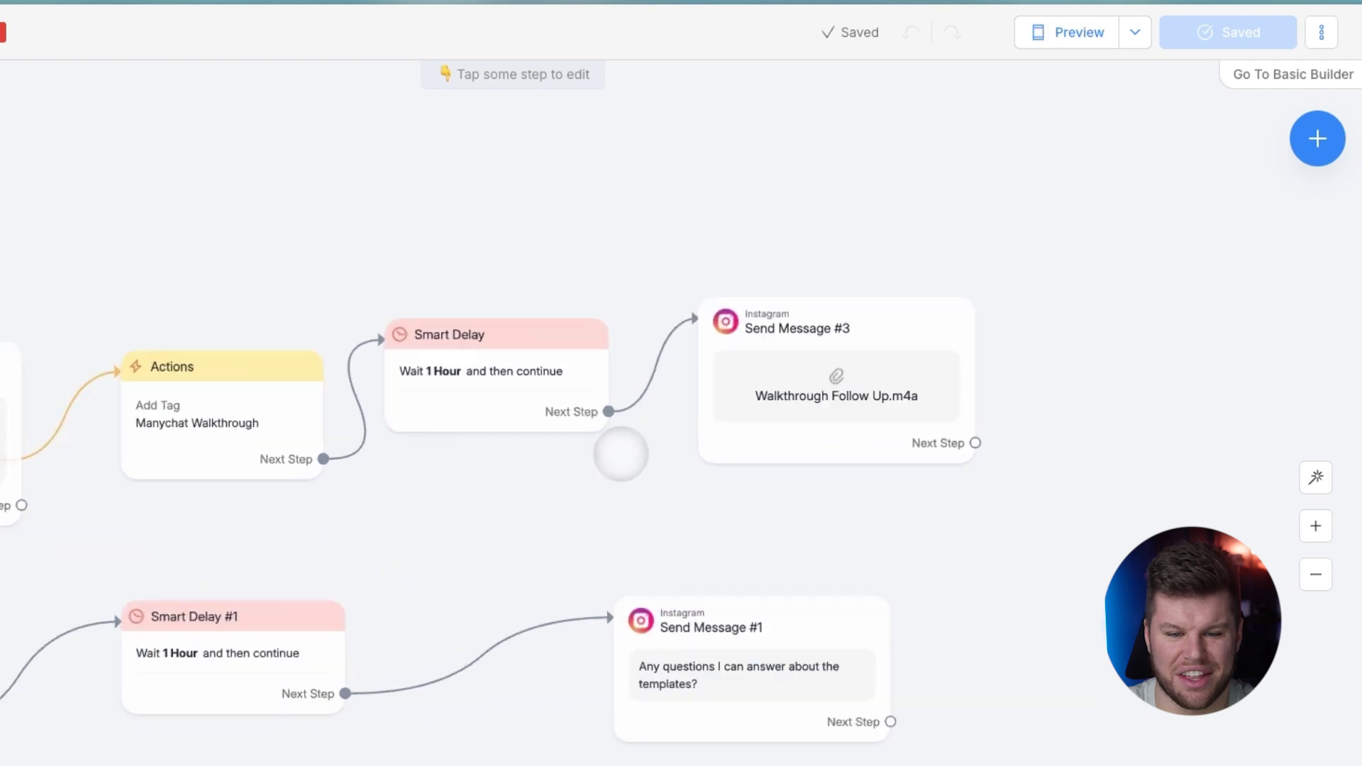
pyautogui.click(857, 369)
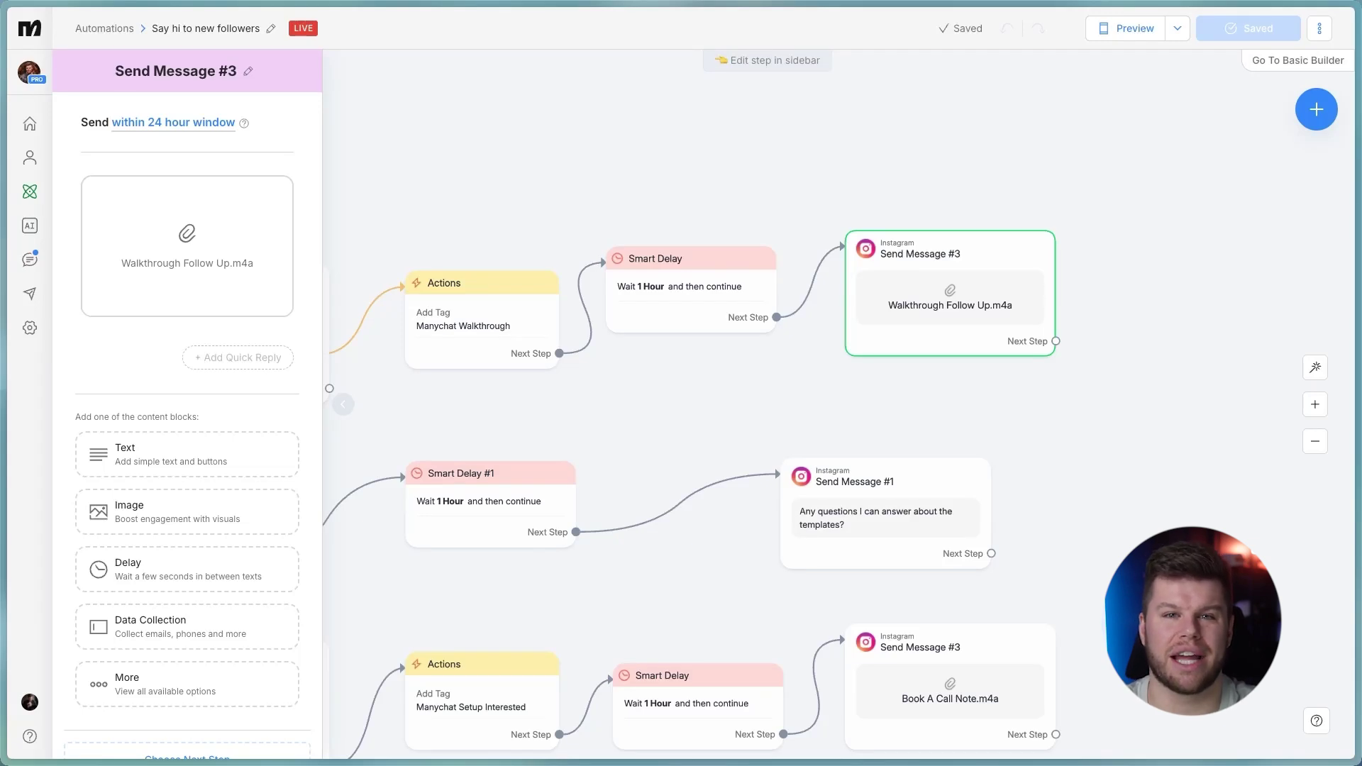
pyautogui.hscroll(1, 1043, 211)
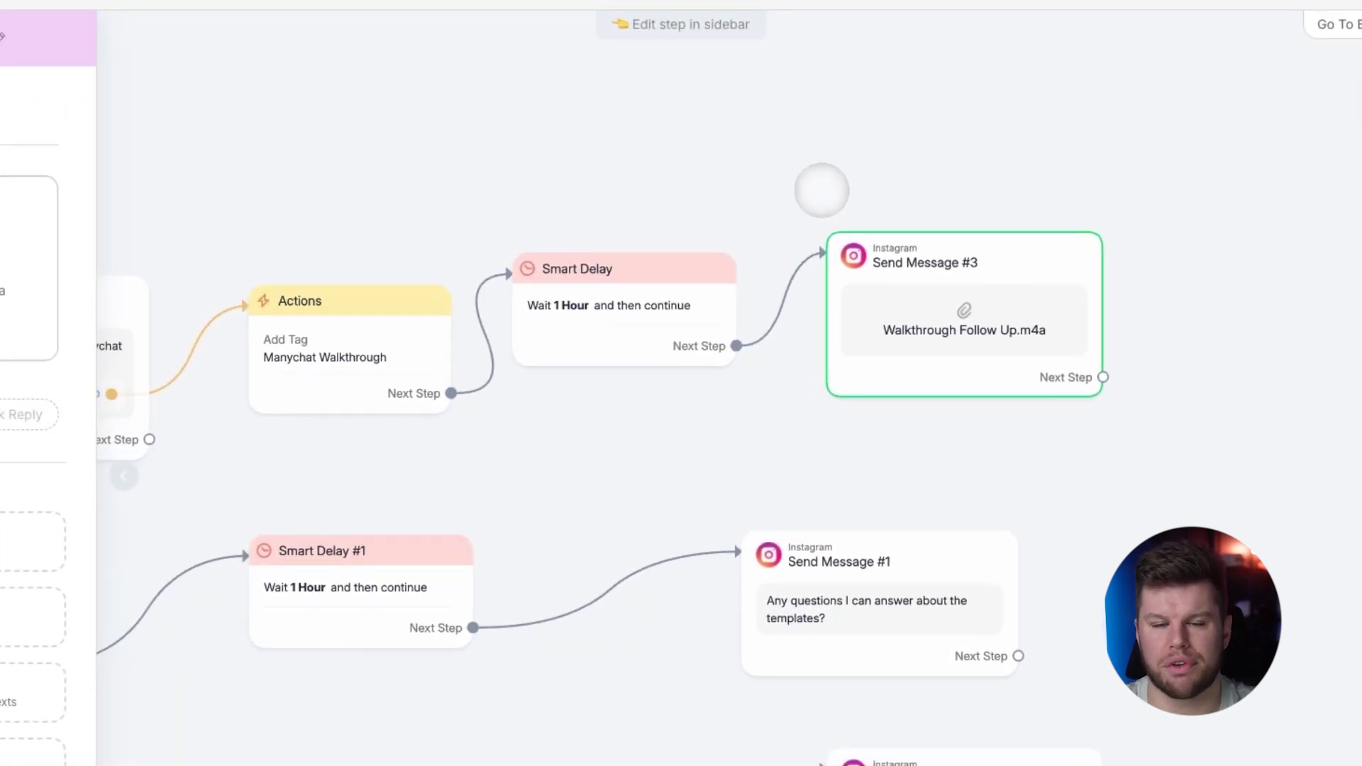
pyautogui.moveTo(822, 191); pyautogui.dragTo(811, 170)
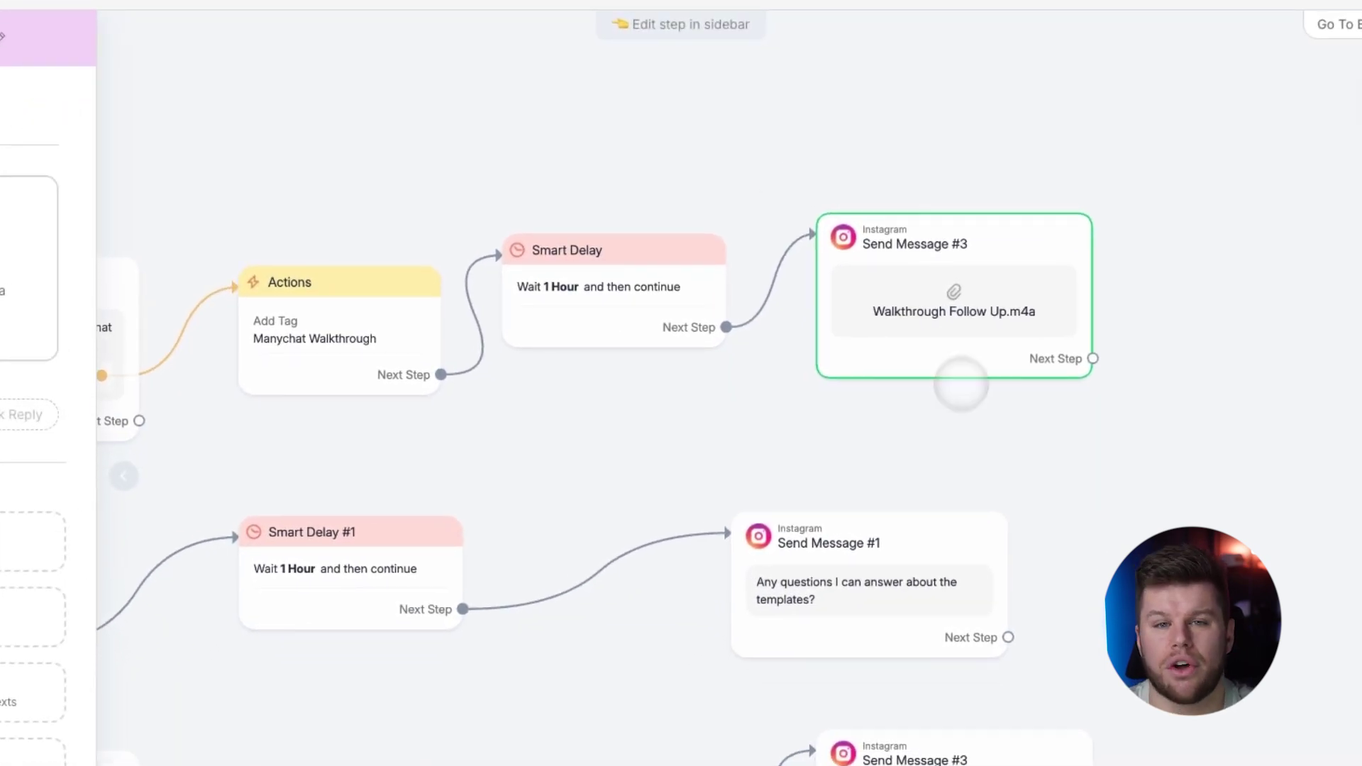
# - Add a new Instagram message step and place it in the empty space beyond the walkthrough follow-up message
pyautogui.click(1302, 72)
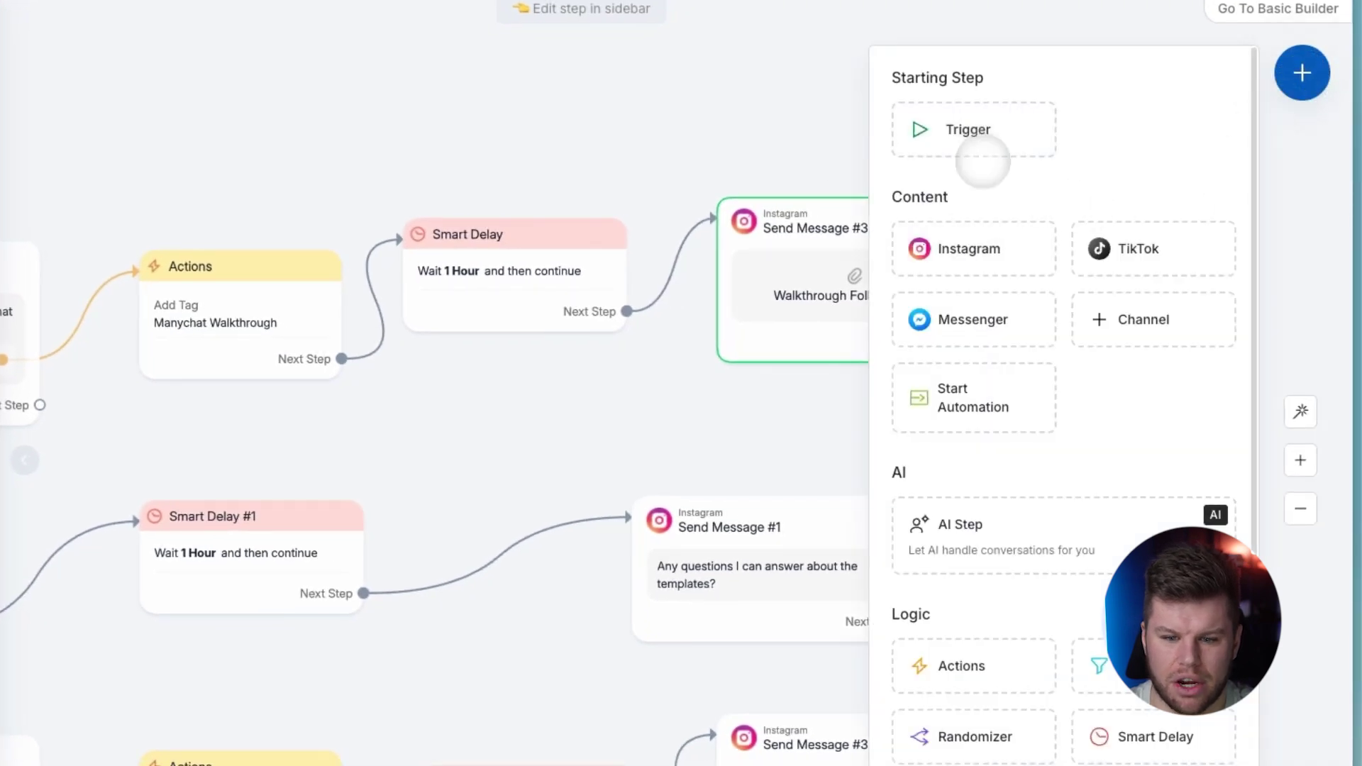
pyautogui.click(973, 247)
pyautogui.moveTo(1106, 358); pyautogui.dragTo(706, 372)
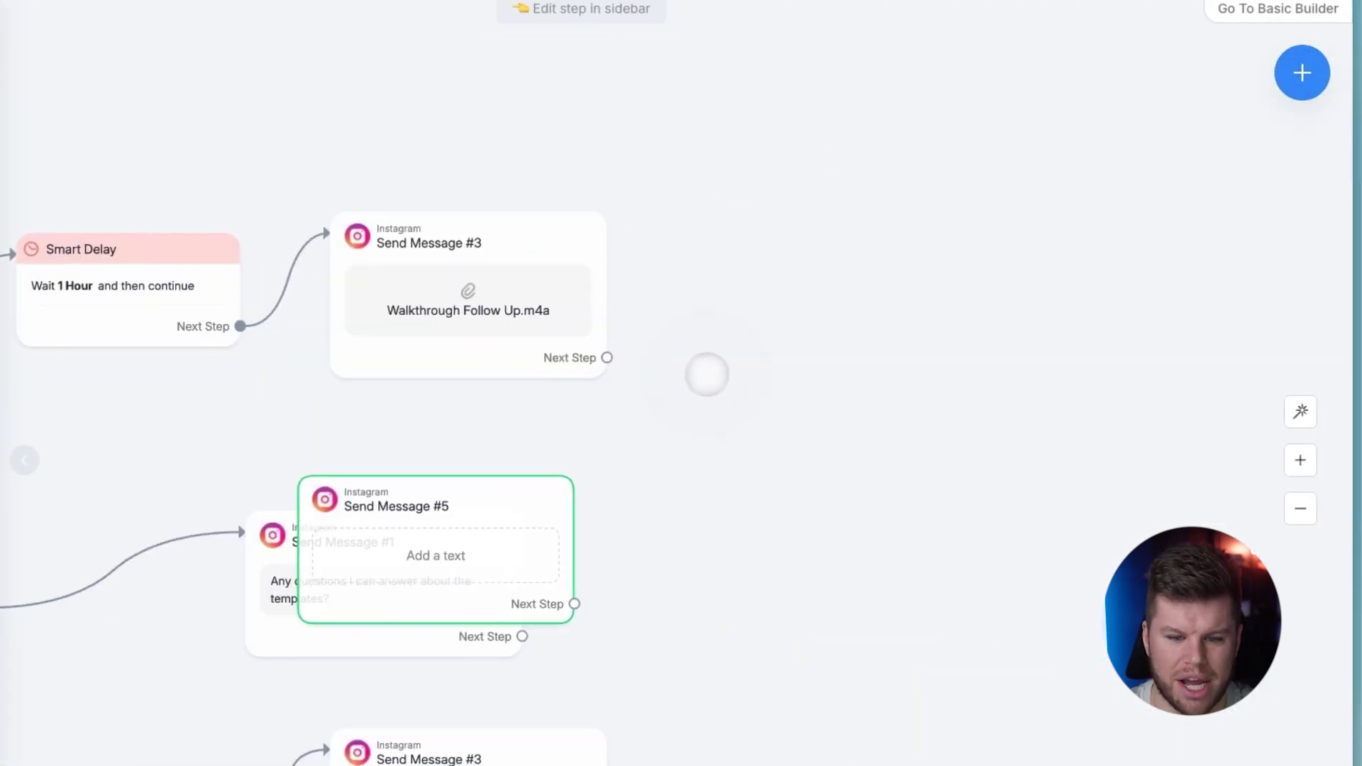
pyautogui.moveTo(412, 525); pyautogui.dragTo(785, 386)
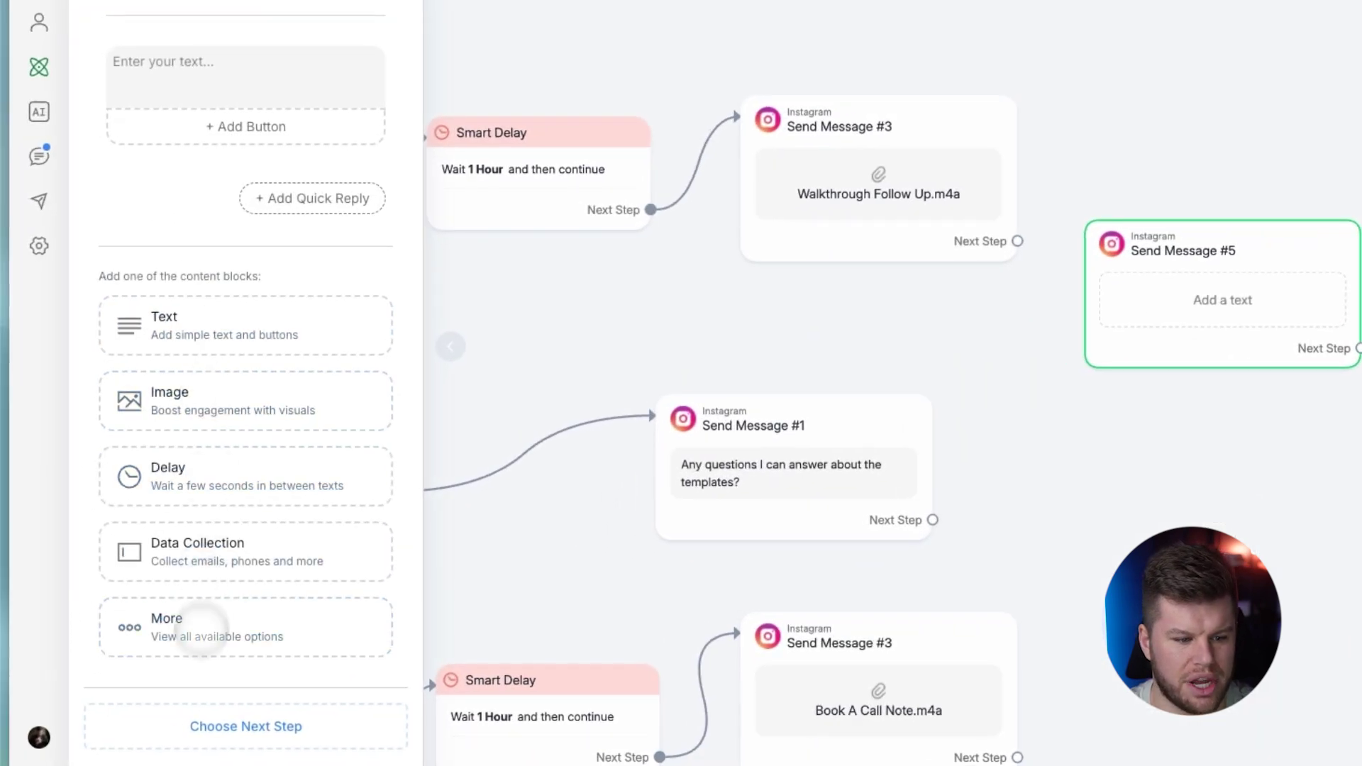
# - Add an Audio block to the new Instagram message and remove its empty text block
pyautogui.click(206, 617)
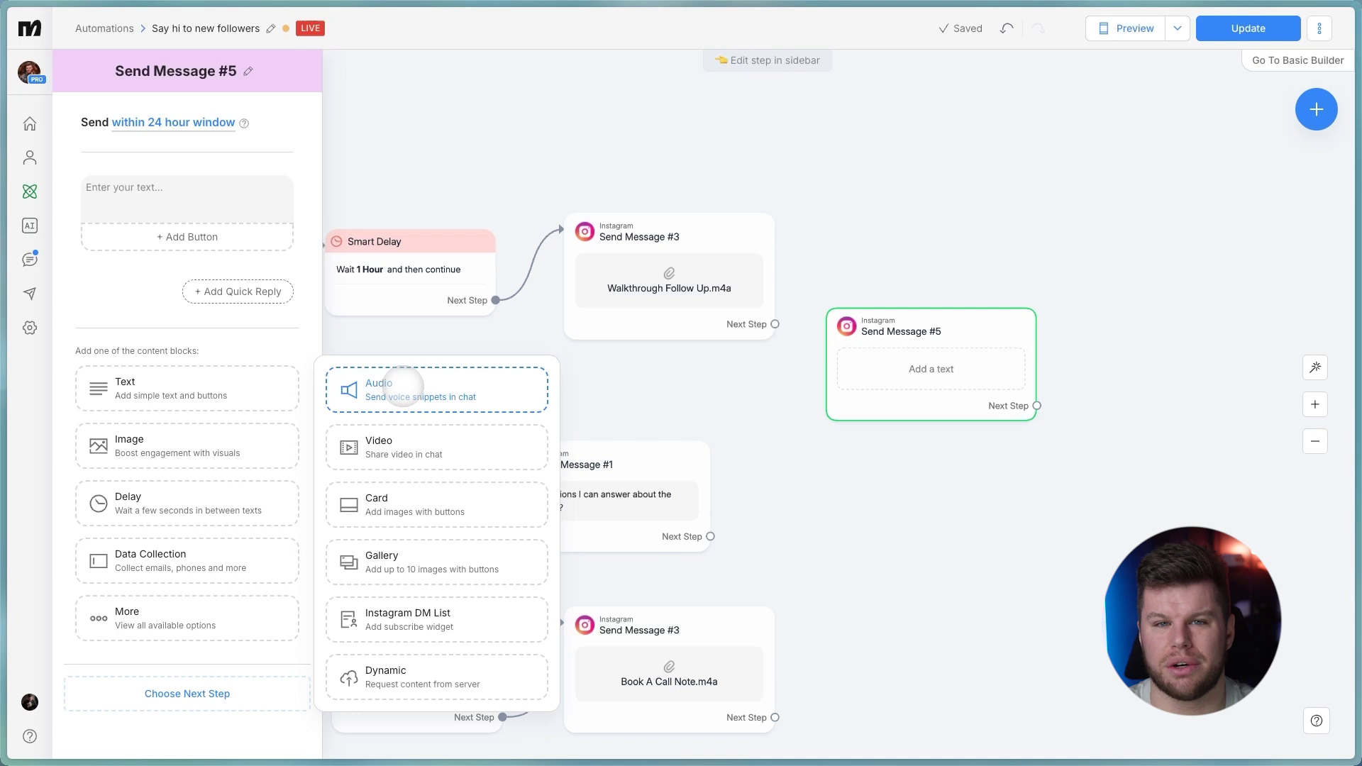
pyautogui.click(403, 387)
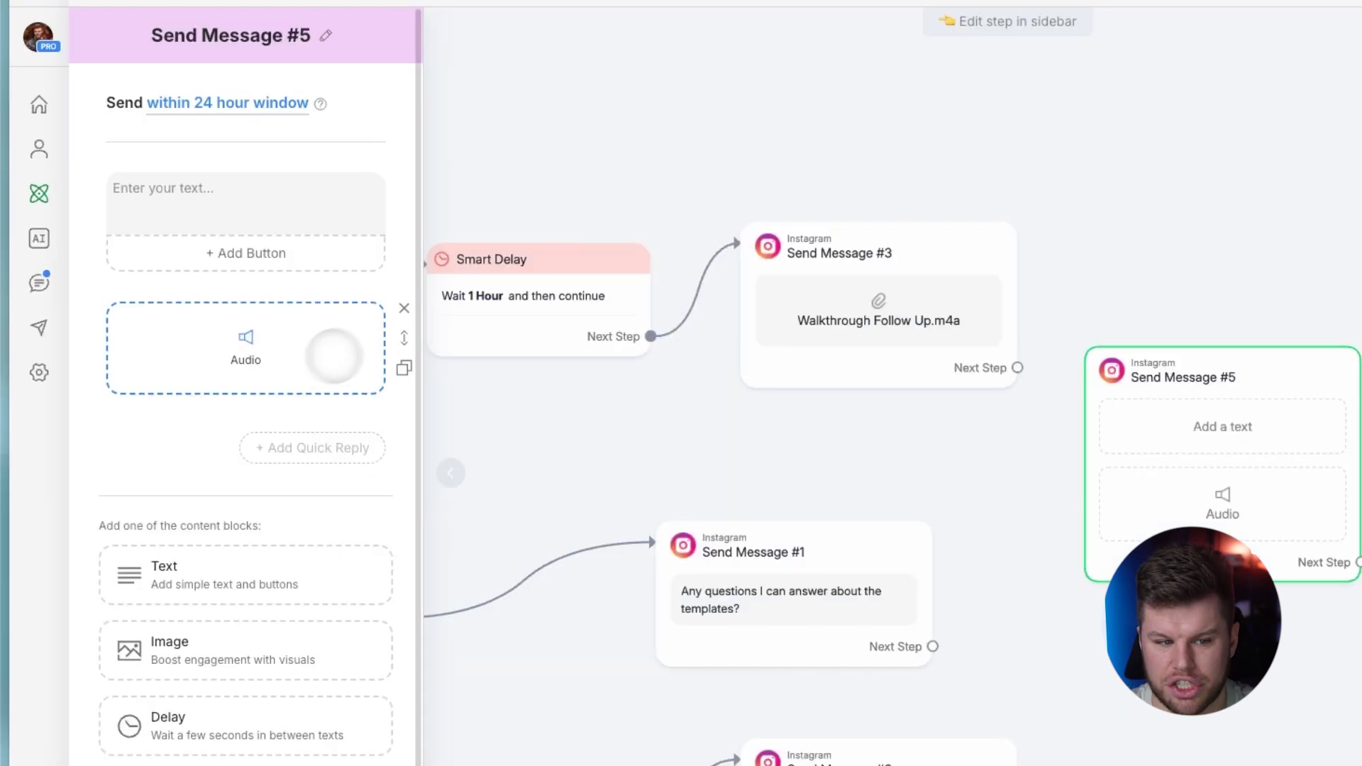
pyautogui.click(307, 180)
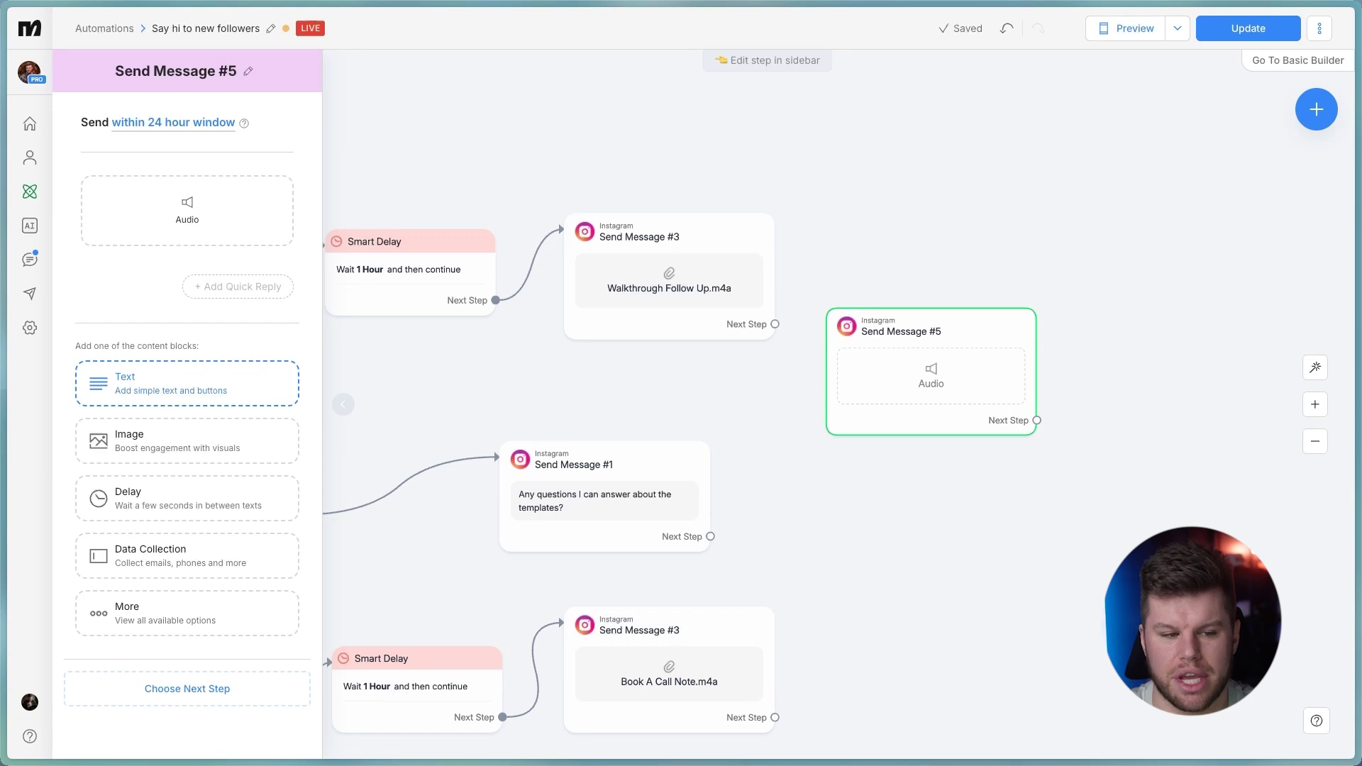
# - Delete the unconnected Instagram message holding the empty Audio block
pyautogui.moveTo(992, 342)
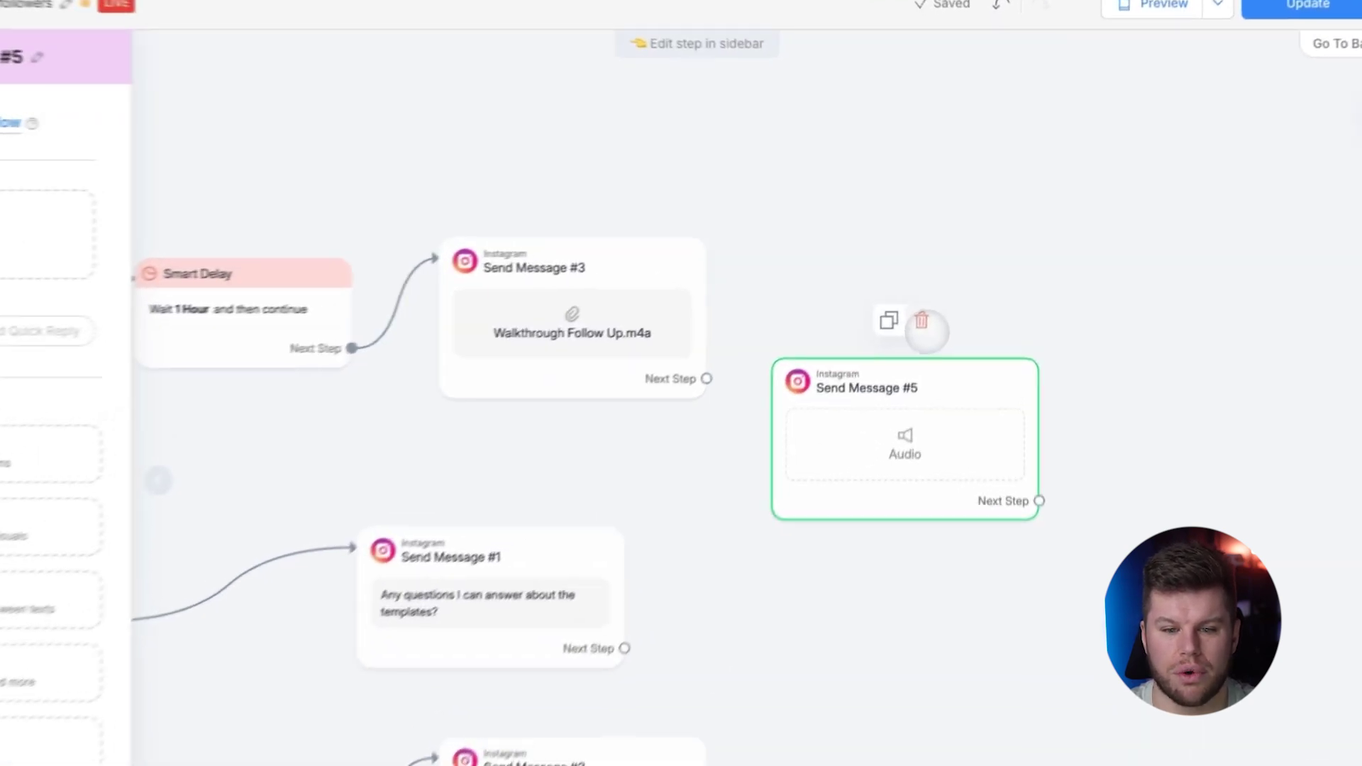
pyautogui.click(945, 278)
pyautogui.click(836, 97)
# - Review how each new-follower branch runs from its tag action through the 1 Hour delay to the follow-up message
pyautogui.moveTo(814, 489); pyautogui.dragTo(1143, 452)
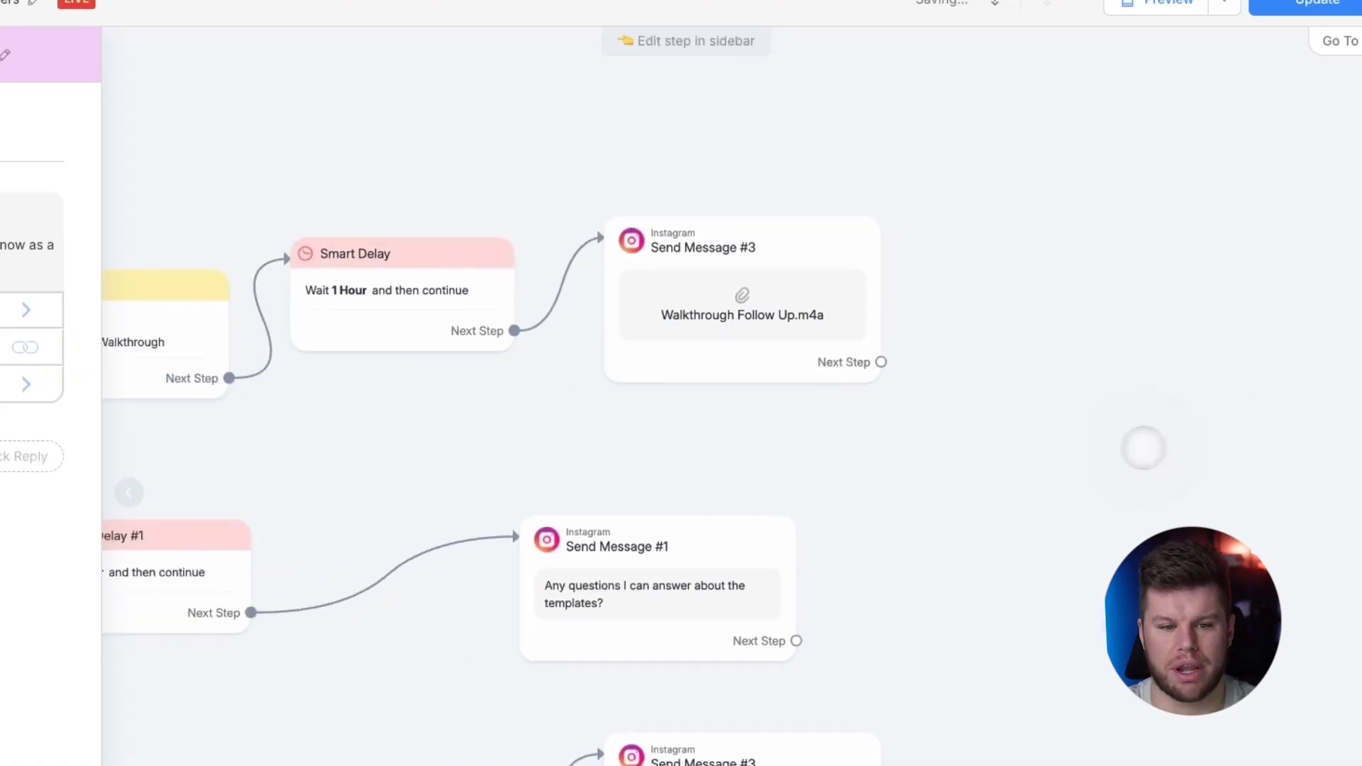
pyautogui.moveTo(616, 428); pyautogui.dragTo(828, 423)
pyautogui.scroll(-1, 829, 424)
pyautogui.scroll(-2, 828, 423)
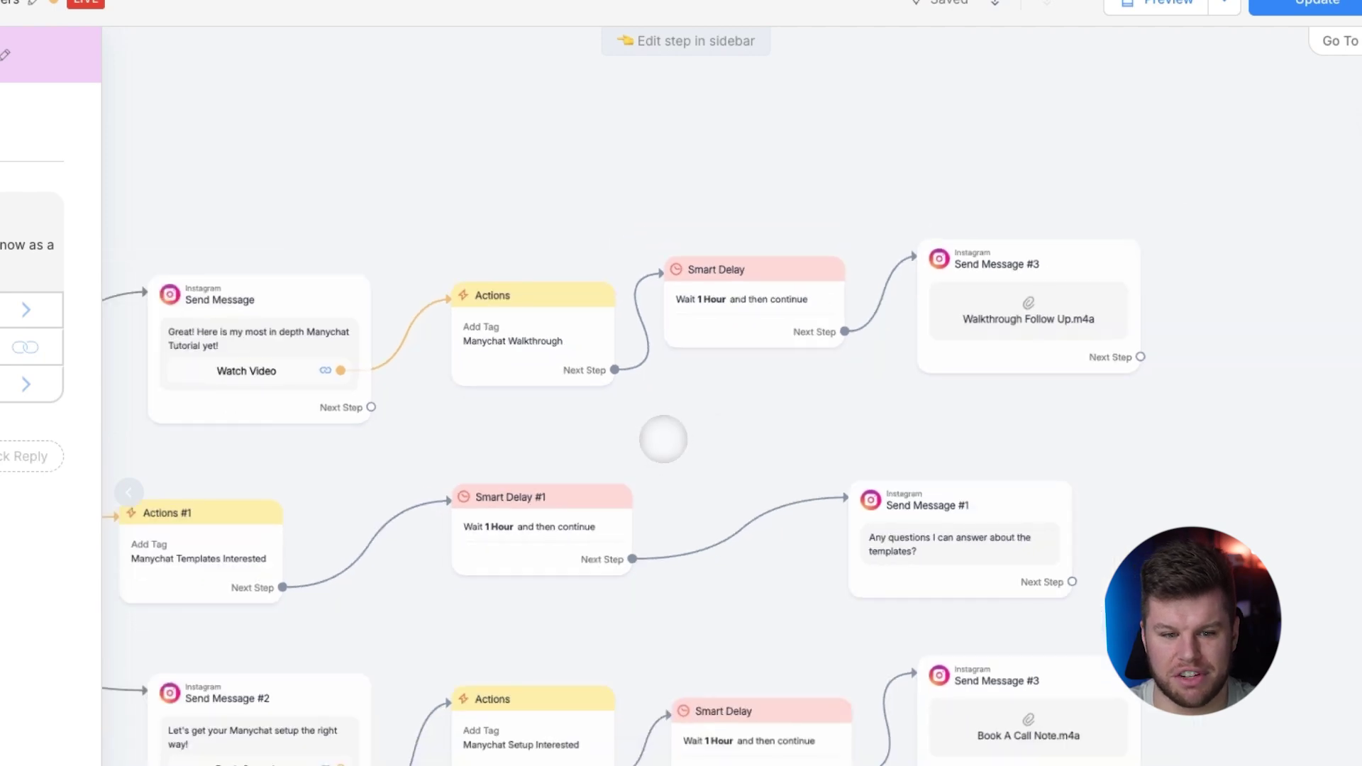
pyautogui.moveTo(660, 441); pyautogui.dragTo(992, 449)
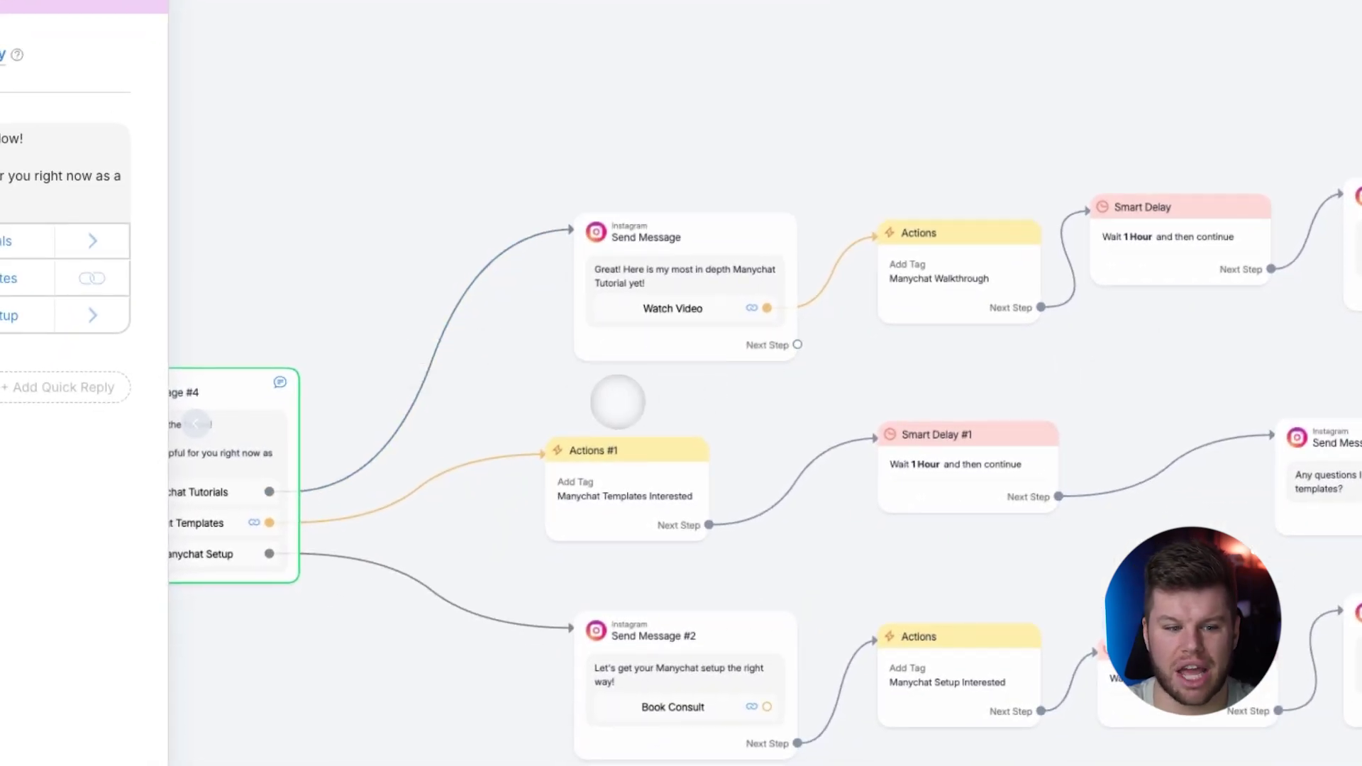
pyautogui.moveTo(615, 401); pyautogui.dragTo(177, 460)
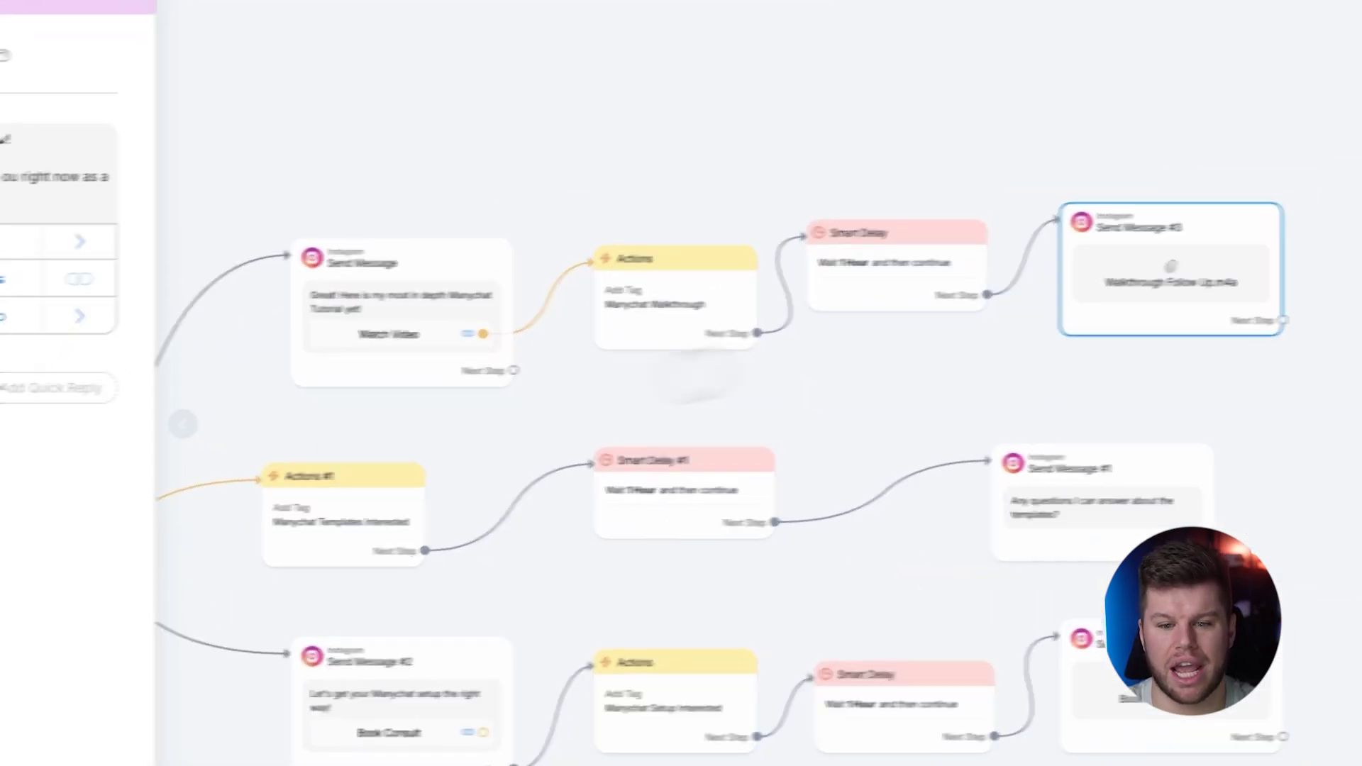
pyautogui.click(808, 388)
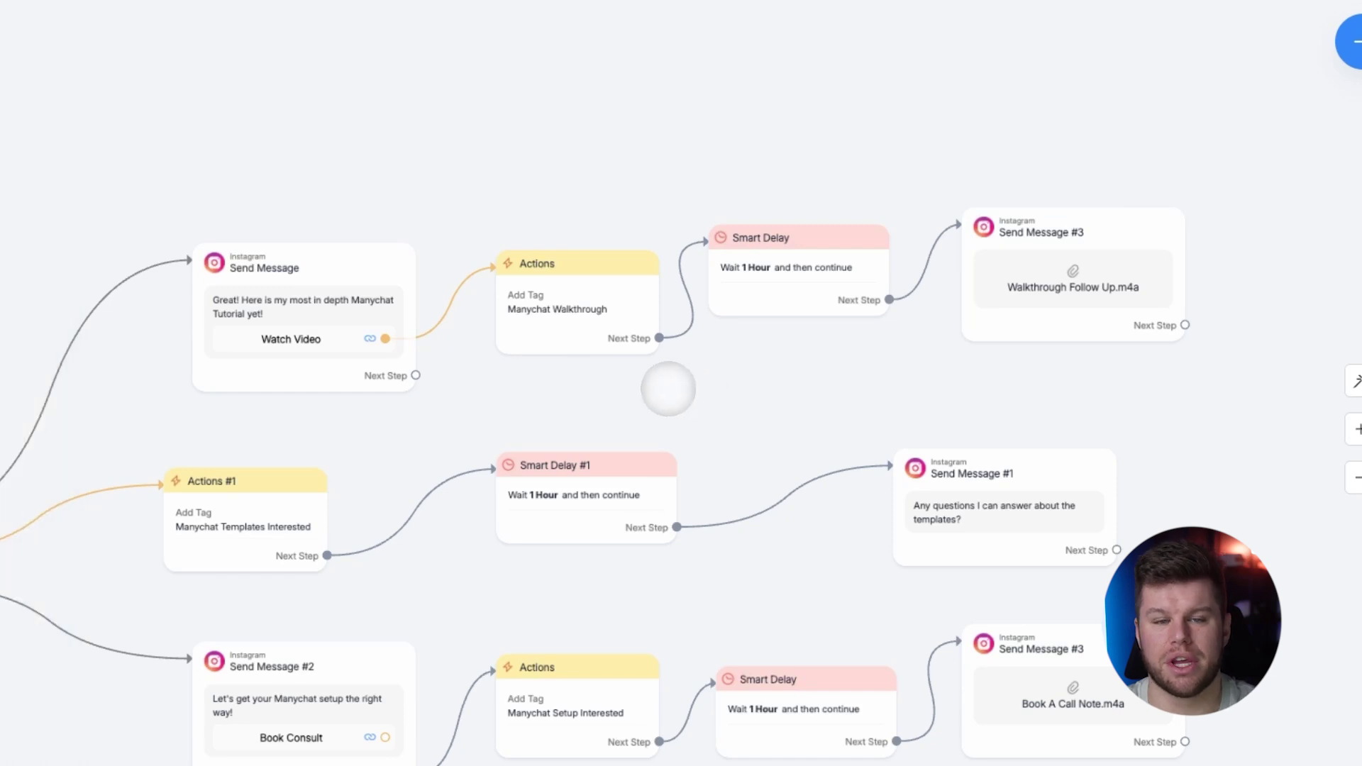